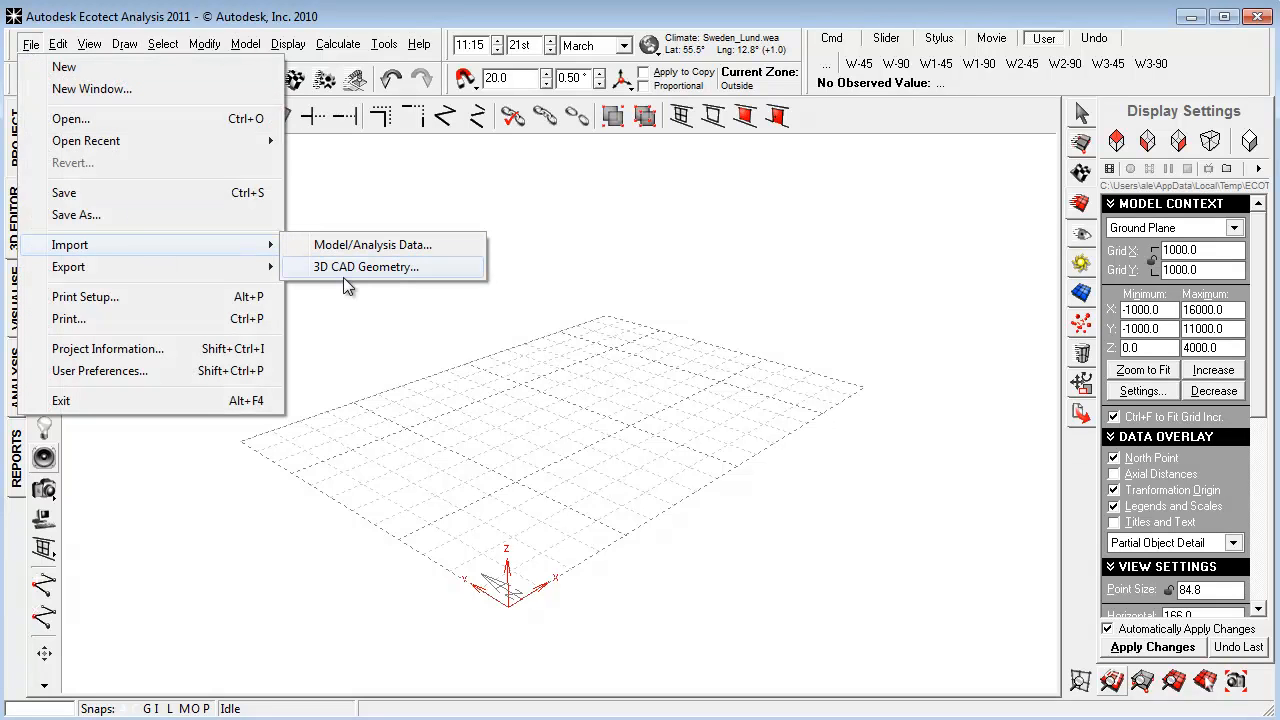
Draw a rectangular zone outline about 8880 by 4500 mm on the ground grid, working in plan view
{"action": "right_click_drag", "start_coordinate": [420, 355], "coordinate": [440, 391]}
{"action": "scroll", "coordinate": [543, 539], "scroll_direction": "up", "scroll_amount": 1}
{"action": "scroll", "coordinate": [543, 539], "scroll_direction": "up", "scroll_amount": 1}
{"action": "middle_click_drag", "start_coordinate": [543, 539], "coordinate": [535, 505]}
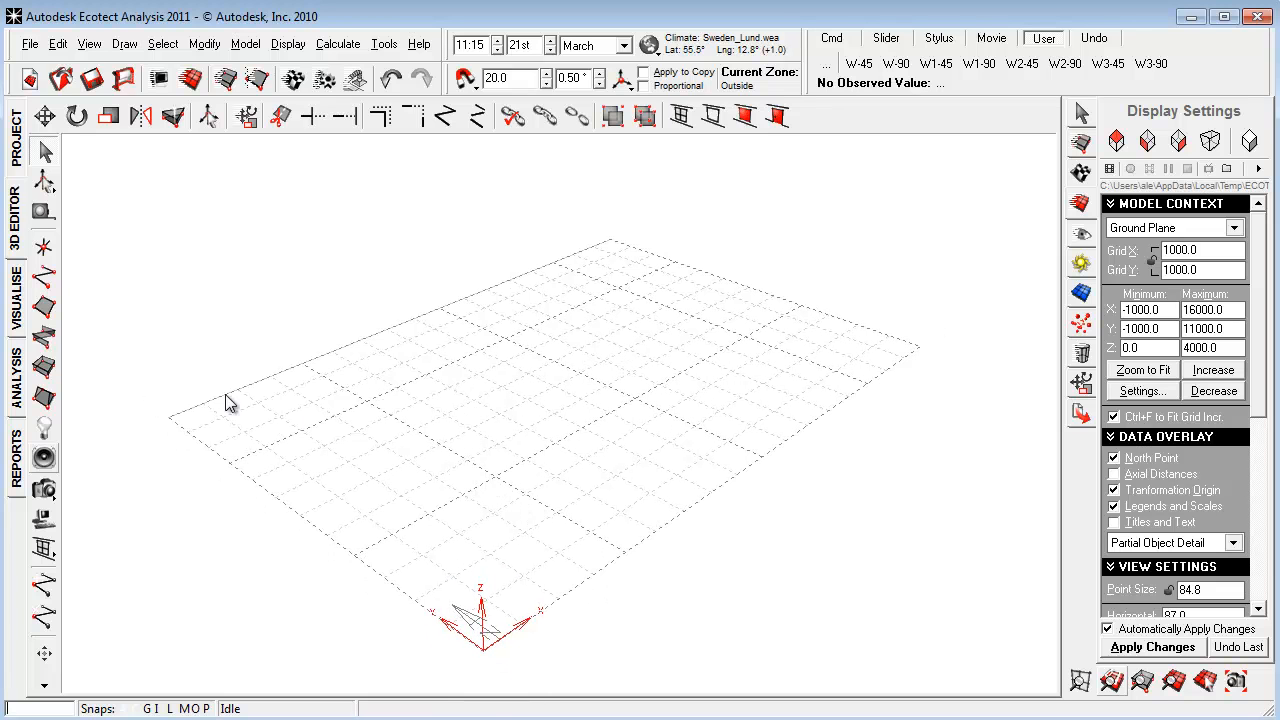
{"action": "left_click", "coordinate": [44, 368]}
{"action": "left_click", "coordinate": [365, 442]}
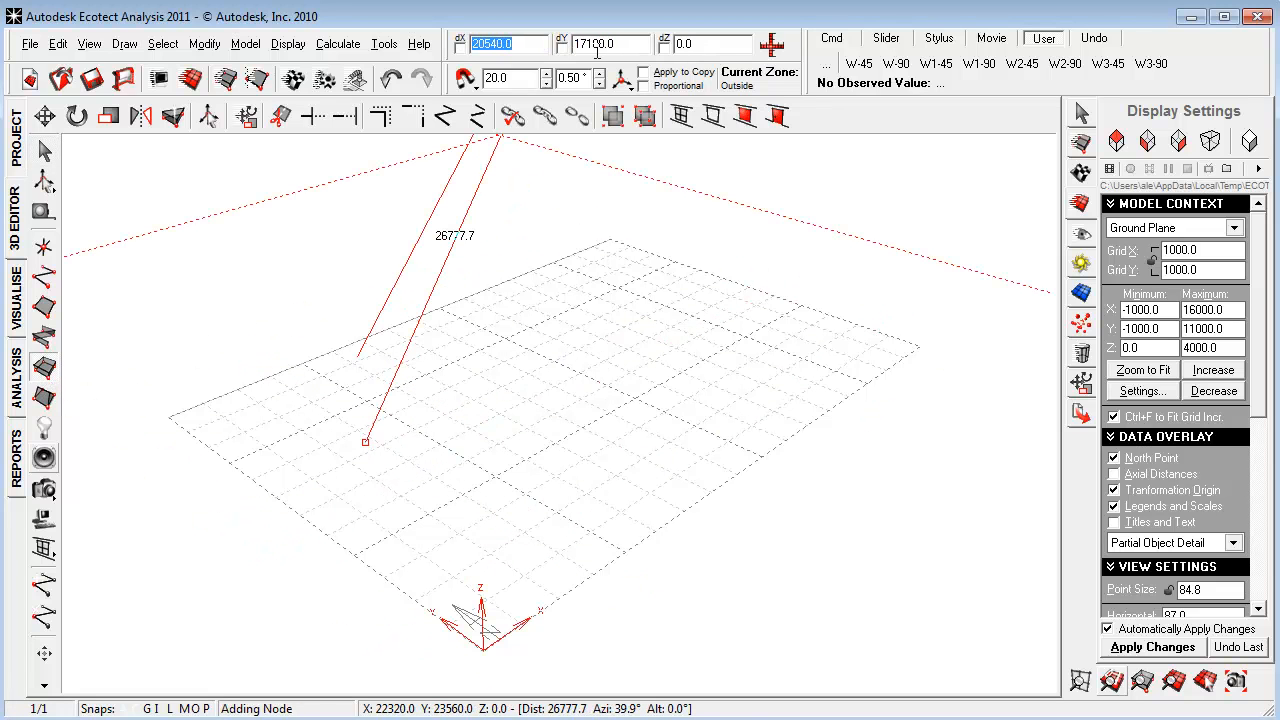
{"action": "left_click", "coordinate": [504, 437]}
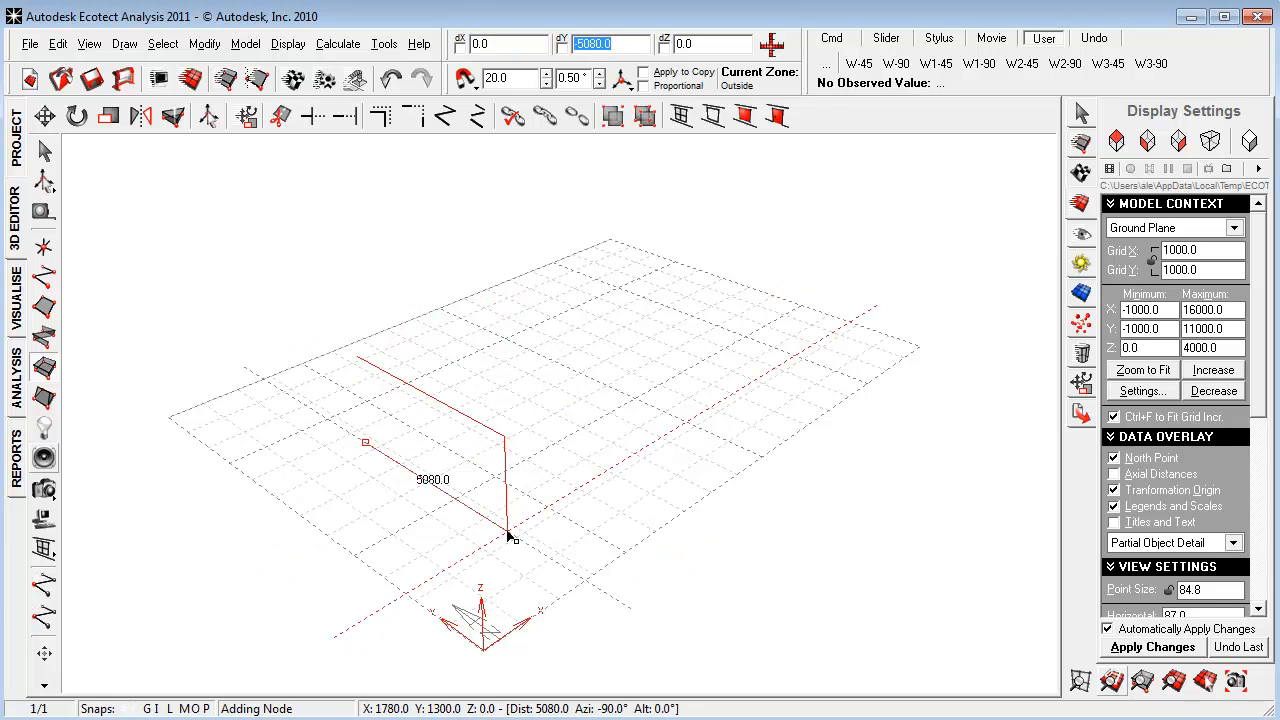
{"action": "key", "text": "F5"}
{"action": "left_click", "coordinate": [696, 353]}
{"action": "left_click", "coordinate": [696, 551]}
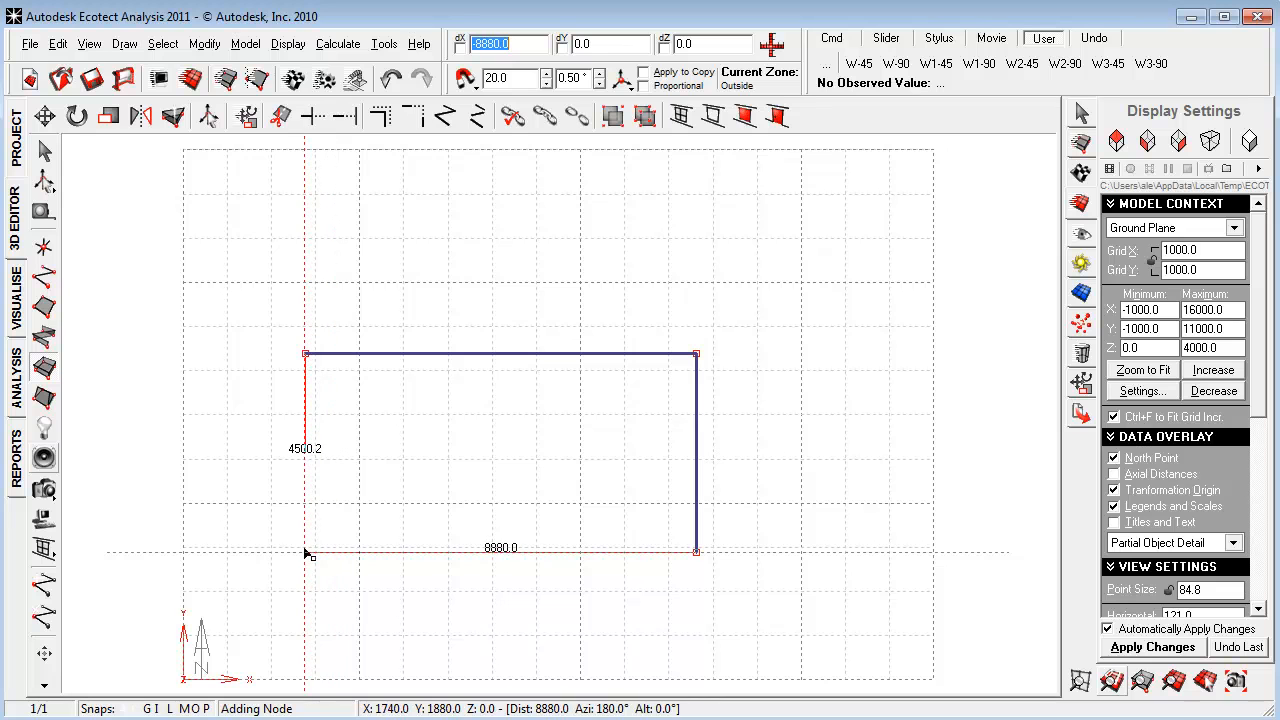
{"action": "right_click", "coordinate": [306, 553]}
Accept the name Zone 1 for the new zone and show the box in perspective
{"action": "left_click", "coordinate": [340, 115]}
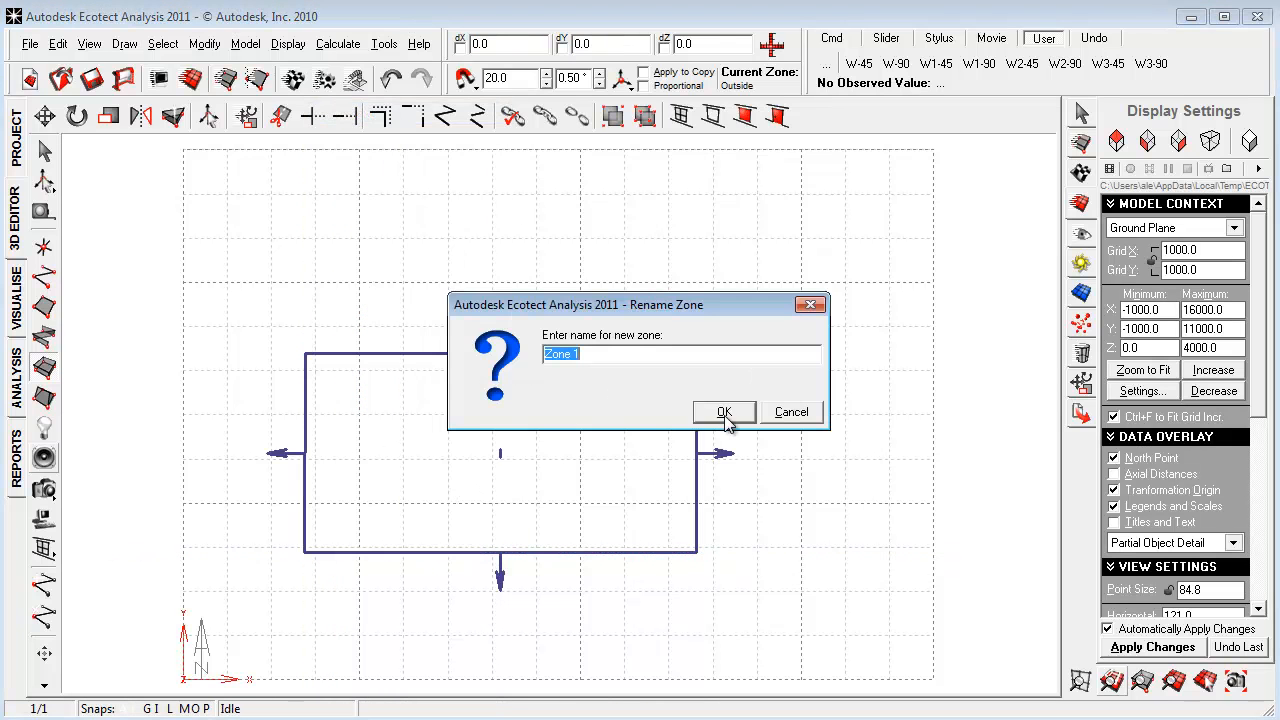
{"action": "left_click", "coordinate": [724, 413]}
{"action": "key", "text": "F8"}
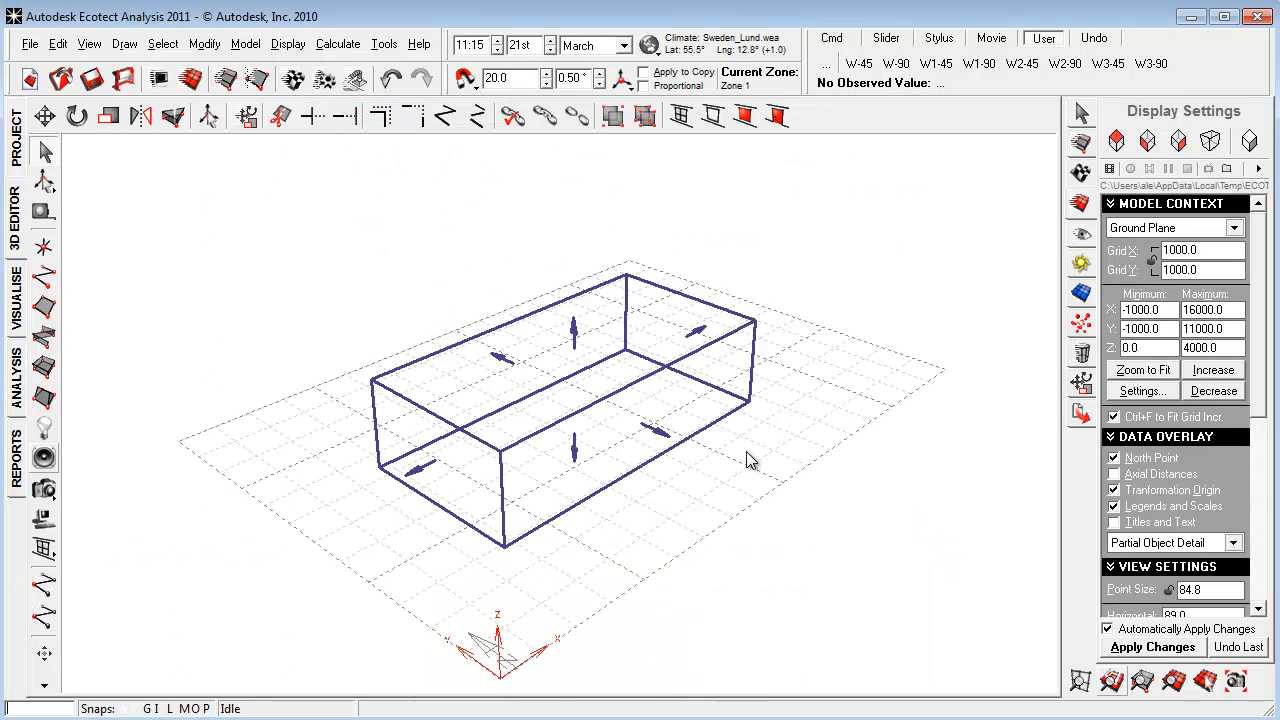
{"action": "right_click_drag", "start_coordinate": [623, 535], "coordinate": [622, 543]}
{"action": "scroll", "coordinate": [622, 543], "scroll_direction": "up", "scroll_amount": 3}
{"action": "scroll", "coordinate": [621, 543], "scroll_direction": "down", "scroll_amount": 4}
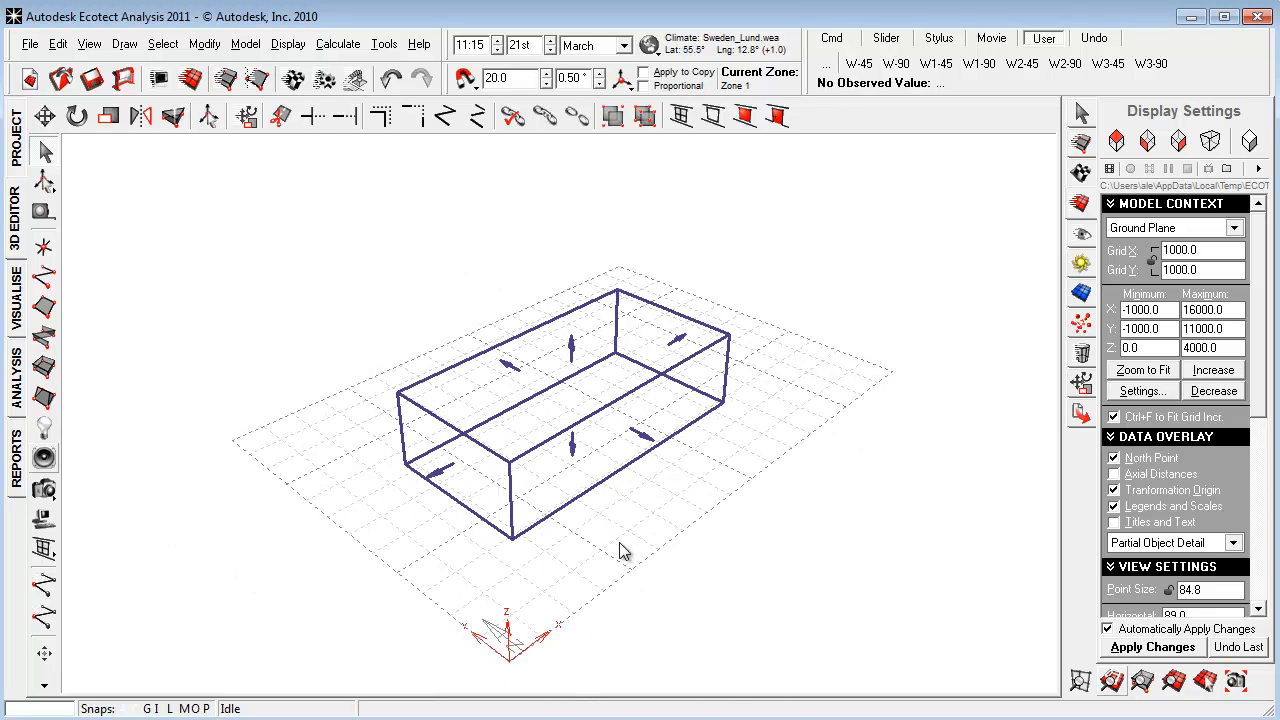
Examine the box's selection information at zone, node and object level
{"action": "left_click", "coordinate": [1082, 115]}
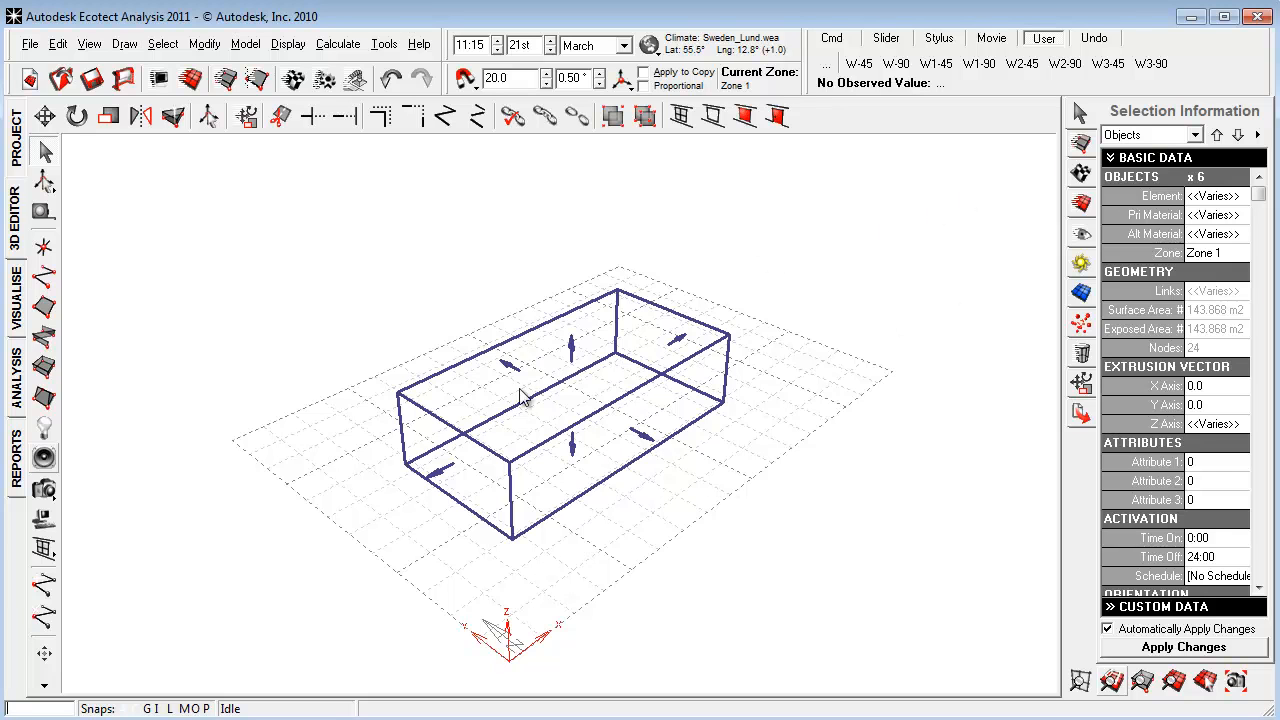
{"action": "left_click", "coordinate": [1146, 150]}
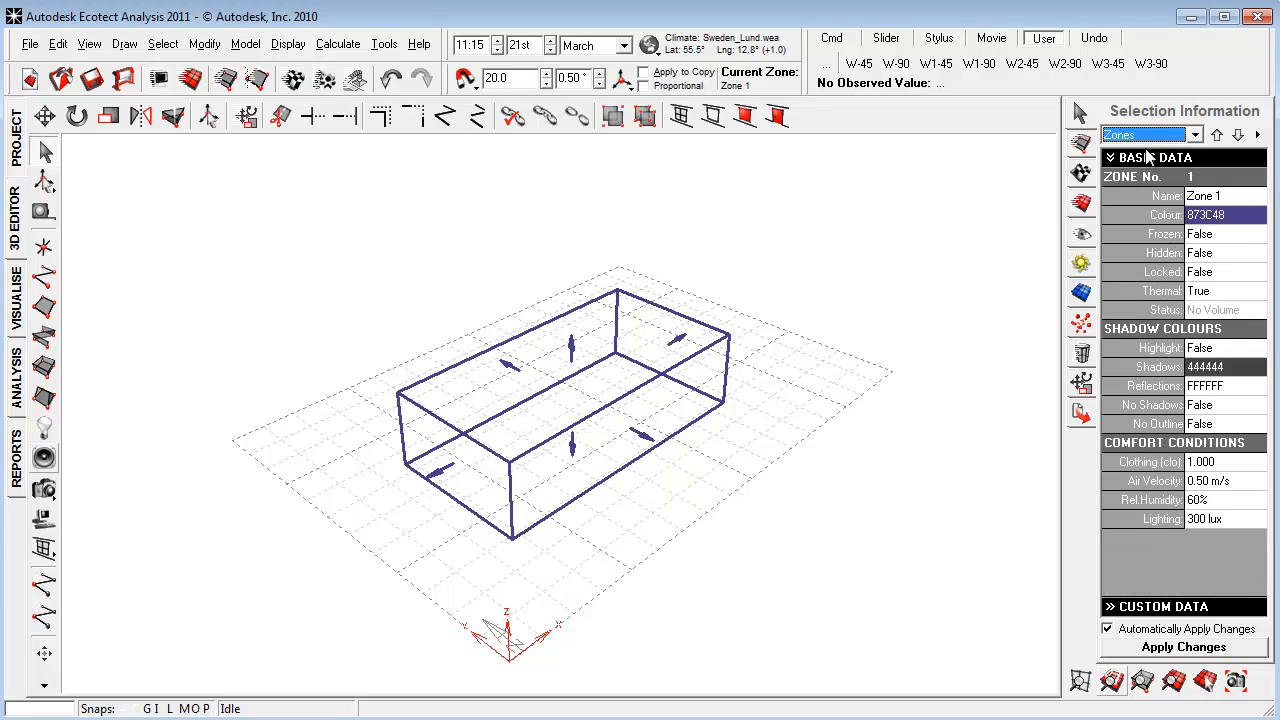
{"action": "left_click", "coordinate": [1150, 136]}
{"action": "left_click", "coordinate": [1136, 188]}
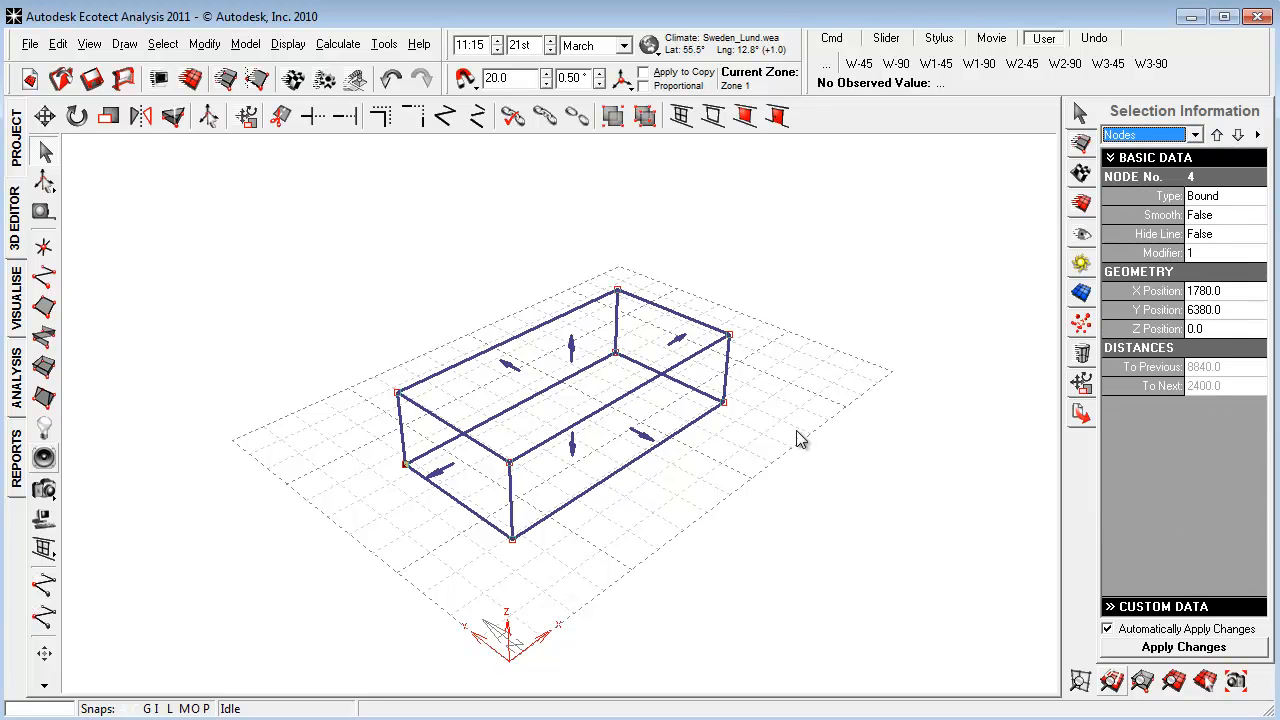
{"action": "left_click", "coordinate": [1148, 134]}
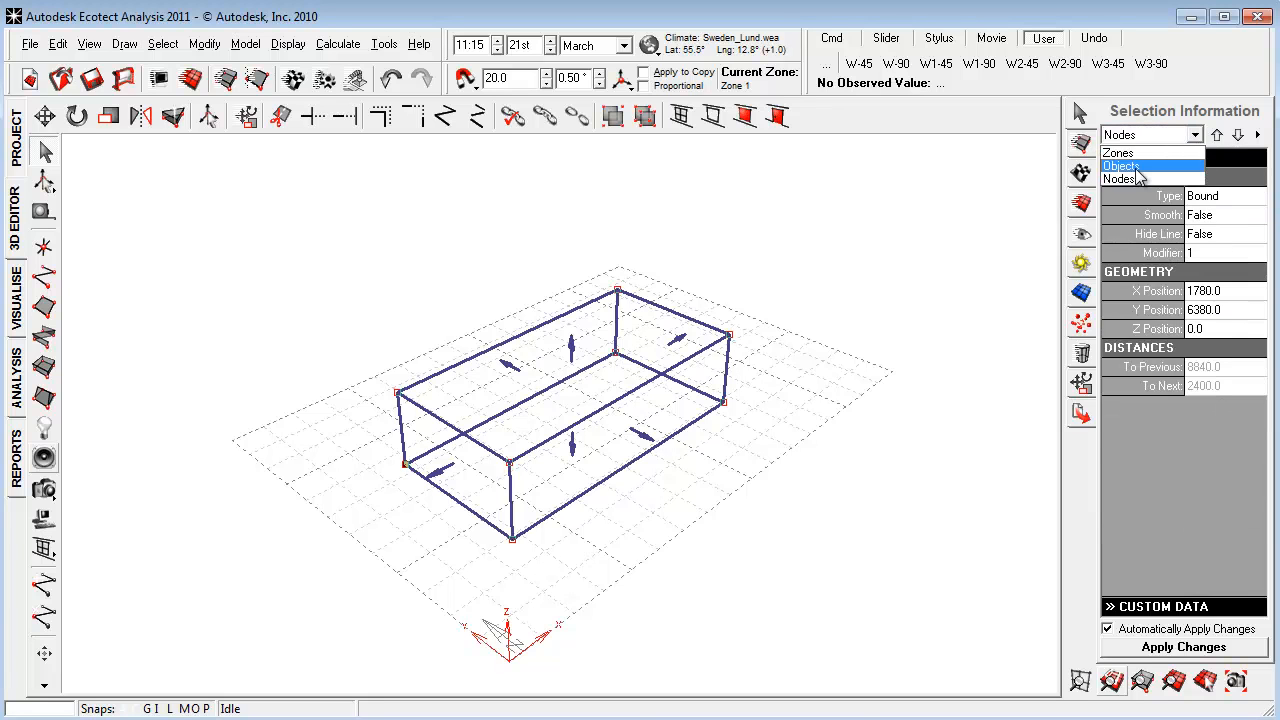
{"action": "left_click", "coordinate": [1140, 163]}
Select the long wall of the box, cycle through the surfaces sharing its edges, and leave the short end wall selected
{"action": "right_click_drag", "start_coordinate": [766, 531], "coordinate": [921, 463]}
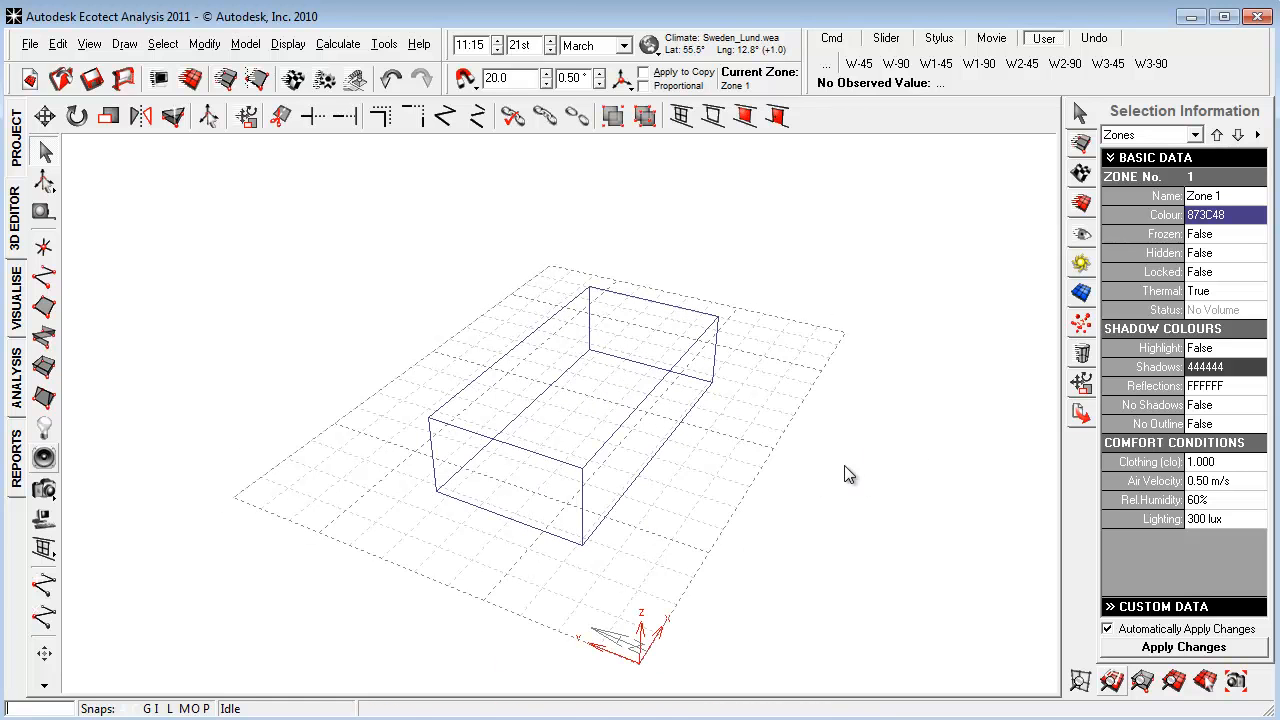
{"action": "right_click_drag", "start_coordinate": [846, 474], "coordinate": [897, 378]}
{"action": "left_click", "coordinate": [671, 376]}
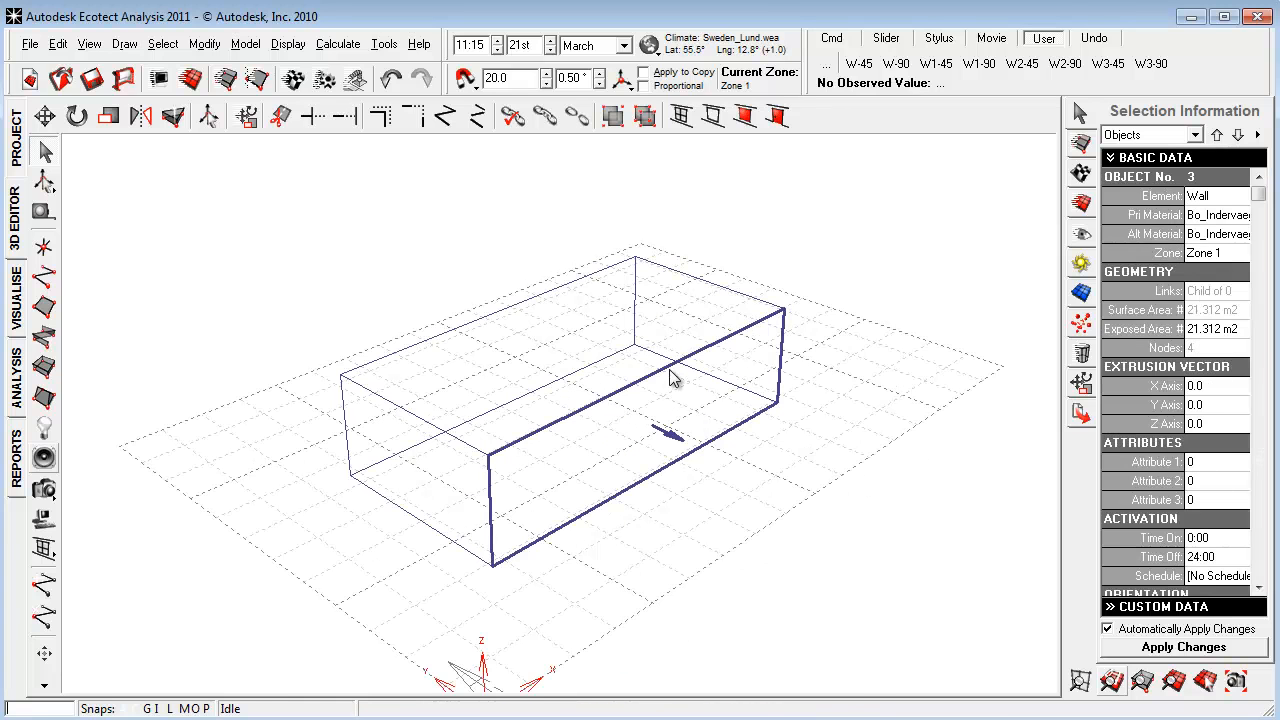
{"action": "key", "text": "space"}
{"action": "key", "text": "space"}
{"action": "key", "text": "space"}
{"action": "key", "text": "space"}
{"action": "key", "text": "space"}
{"action": "key", "text": "space"}
{"action": "key", "text": "space"}
{"action": "key", "text": "space"}
{"action": "key", "text": "space"}
{"action": "right_click_drag", "start_coordinate": [703, 479], "coordinate": [718, 486]}
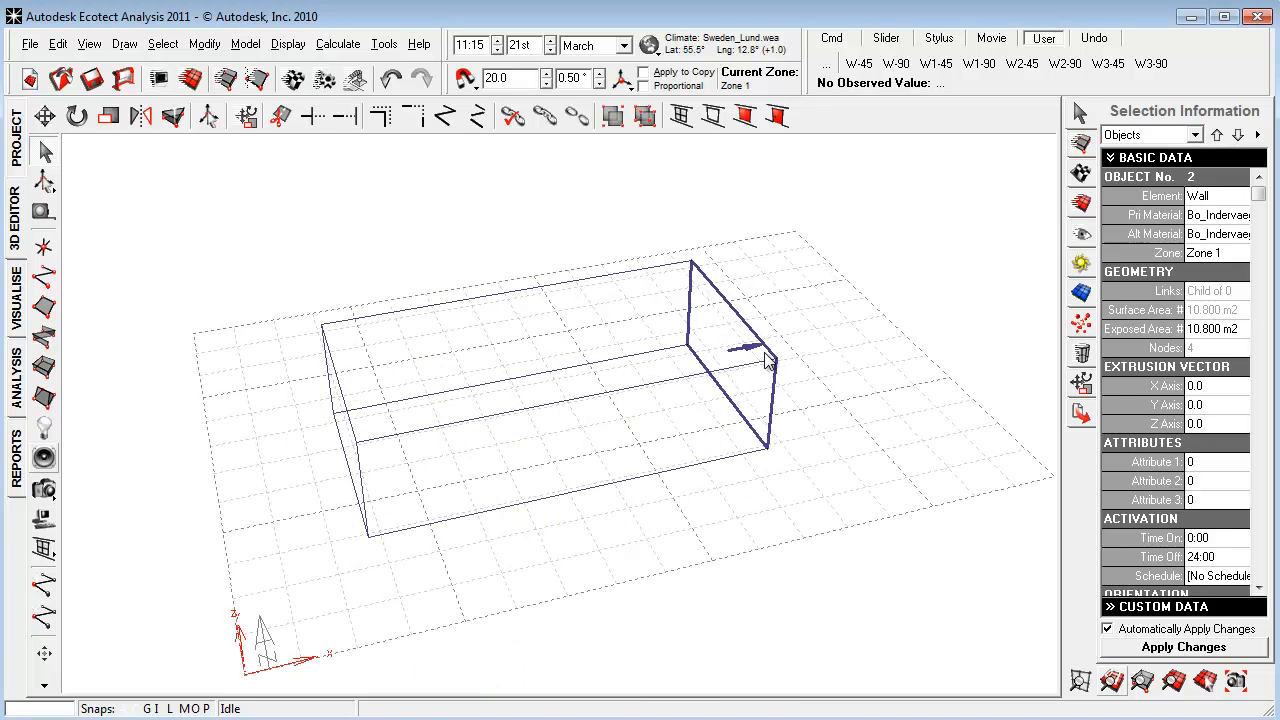
{"action": "right_click_drag", "start_coordinate": [784, 445], "coordinate": [751, 477]}
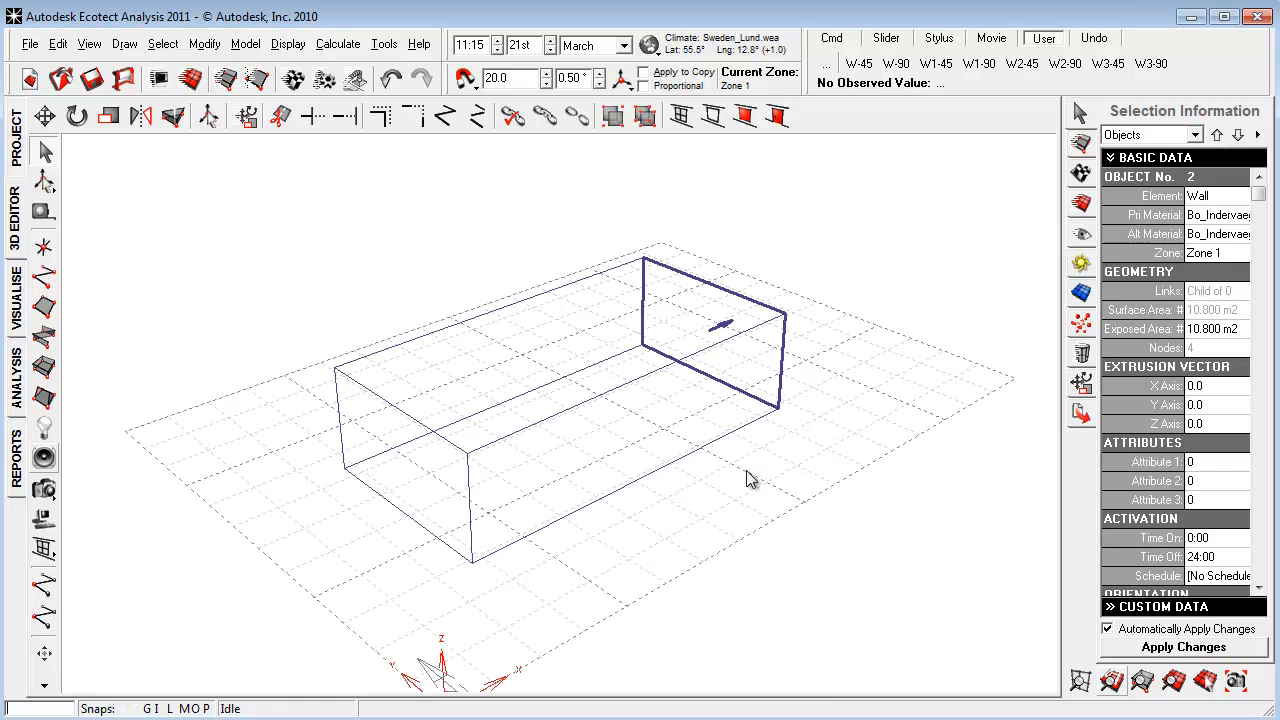
Review the user preference options for the directional arrow on selected objects and apply them to this session only
{"action": "left_click", "coordinate": [31, 44]}
{"action": "left_click", "coordinate": [122, 368]}
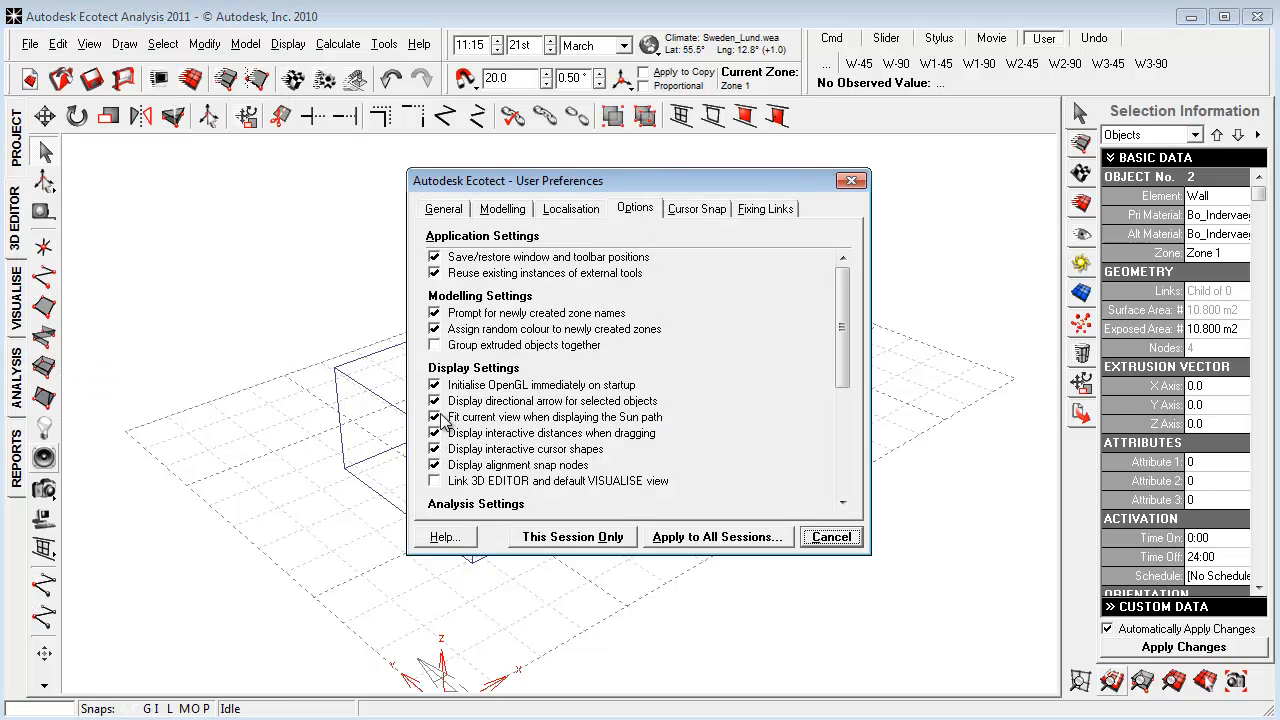
{"action": "left_click", "coordinate": [598, 537]}
Reverse the surface normal of the selected end wall and inspect its directional arrow
{"action": "right_click_drag", "start_coordinate": [600, 557], "coordinate": [622, 475]}
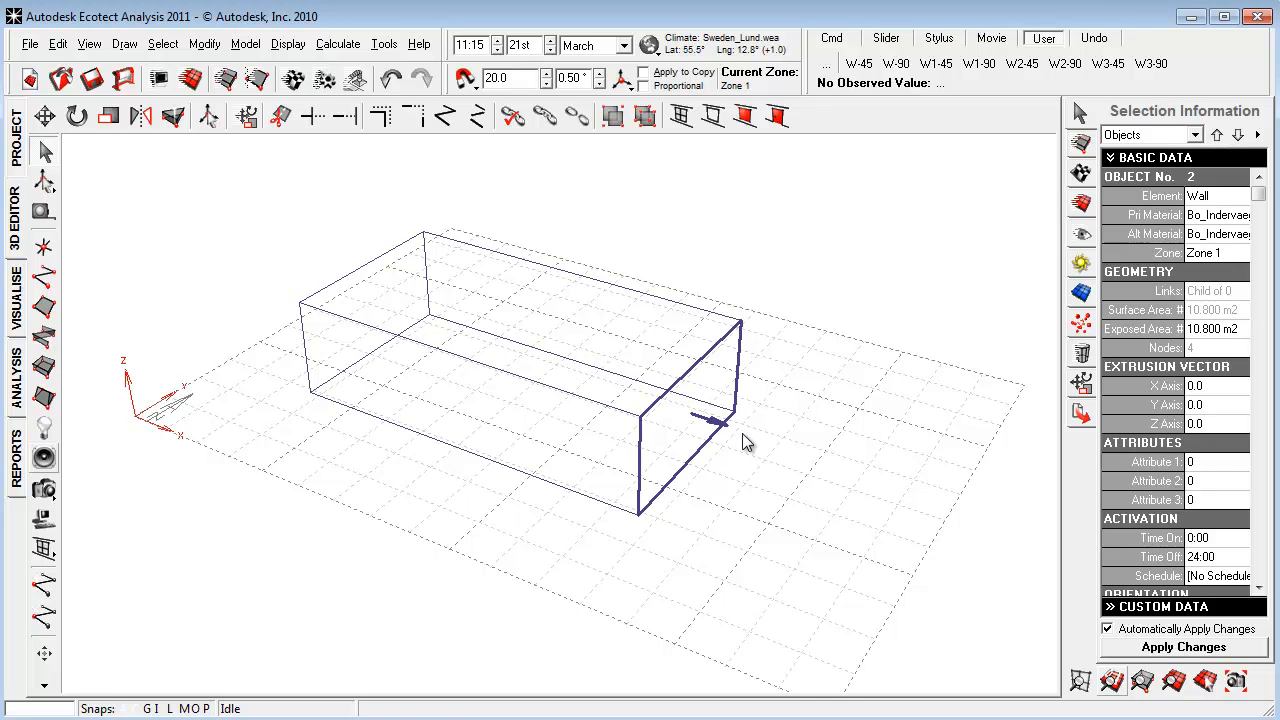
{"action": "key", "text": "ctrl+r"}
{"action": "right_click_drag", "start_coordinate": [744, 442], "coordinate": [710, 442]}
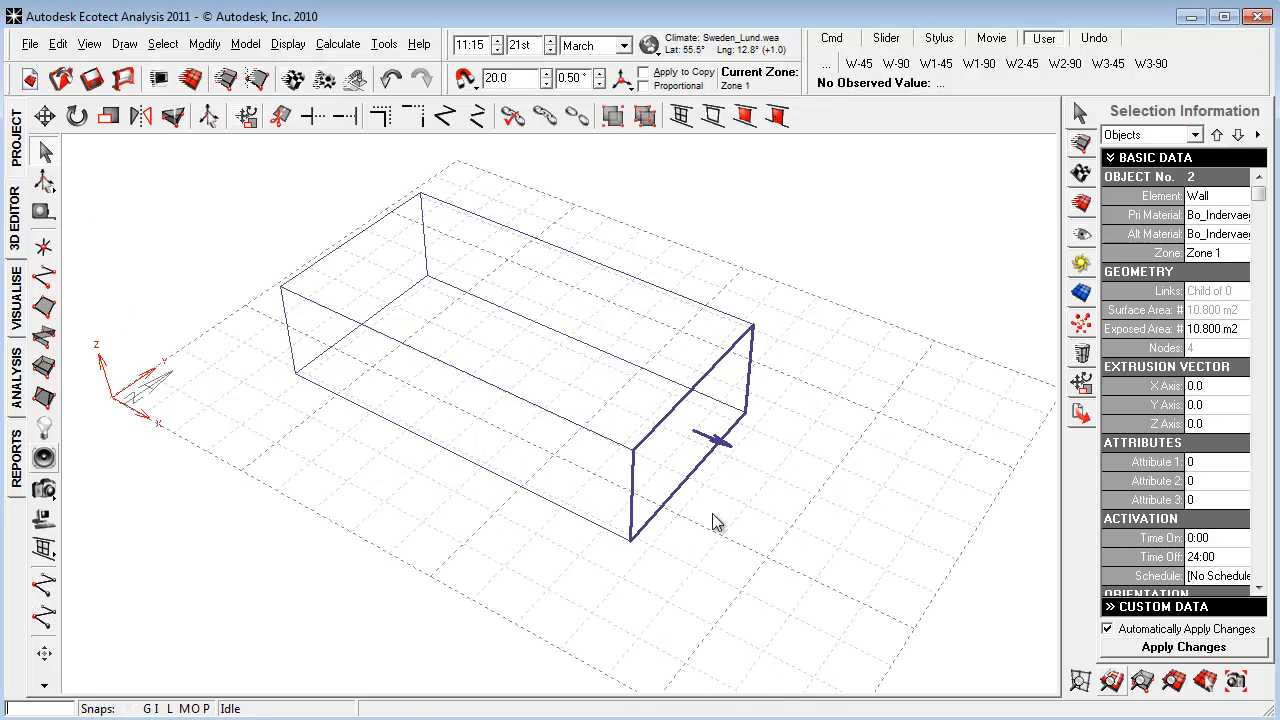
{"action": "middle_click_drag", "start_coordinate": [706, 545], "coordinate": [688, 531]}
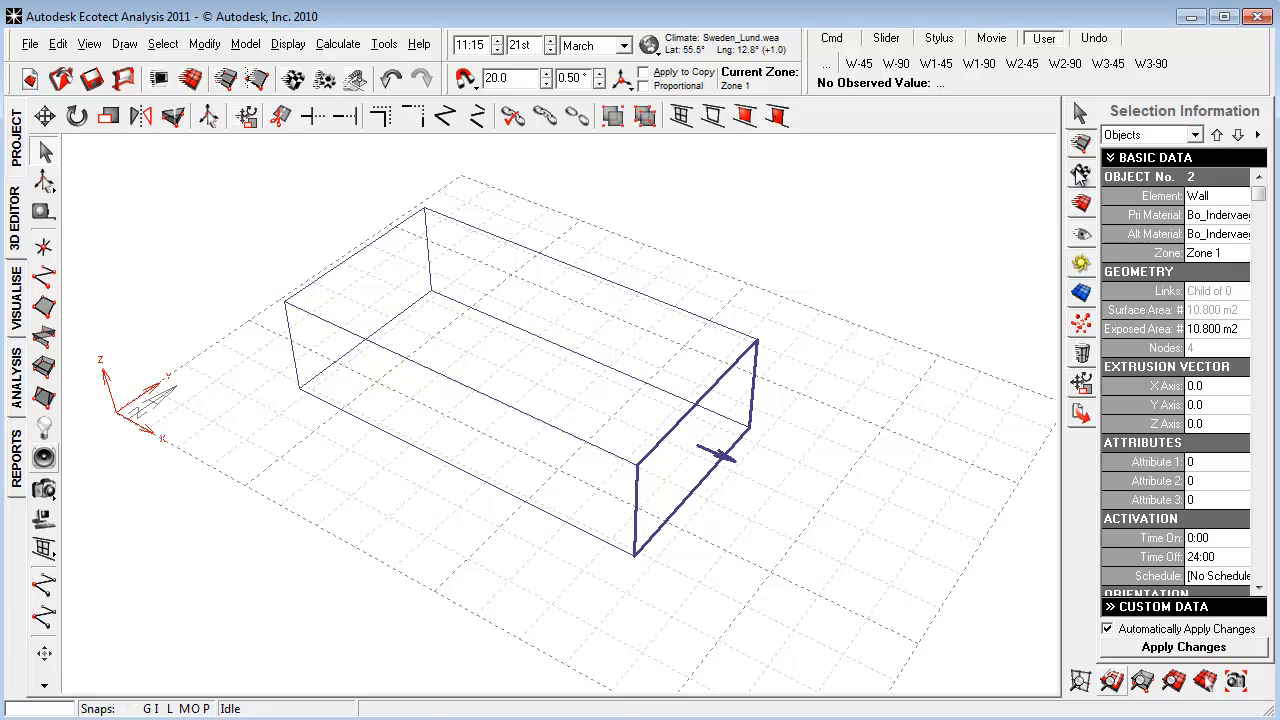
{"action": "right_click_drag", "start_coordinate": [903, 273], "coordinate": [845, 392]}
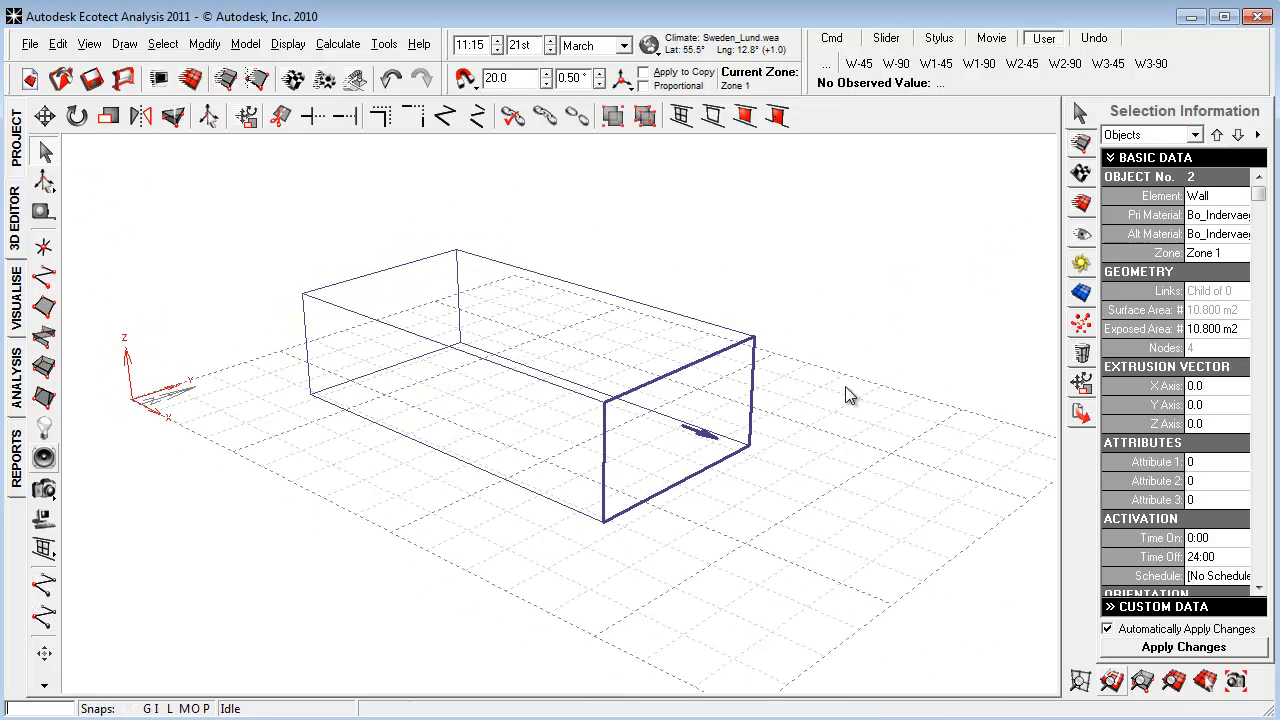
Show the box in the rendered visualisation view and fit it to the view
{"action": "left_click", "coordinate": [18, 312]}
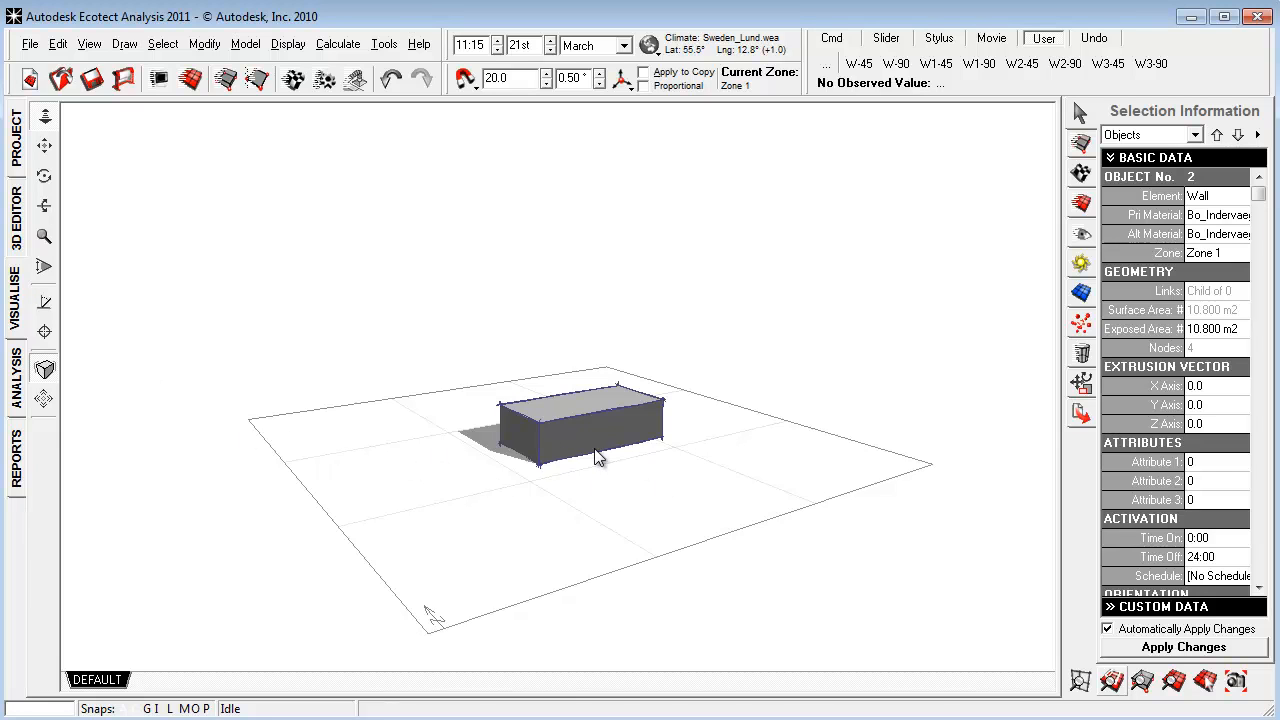
{"action": "left_click", "coordinate": [1116, 684]}
{"action": "right_click_drag", "start_coordinate": [880, 550], "coordinate": [901, 602]}
{"action": "scroll", "coordinate": [901, 602], "scroll_direction": "up", "scroll_amount": 5}
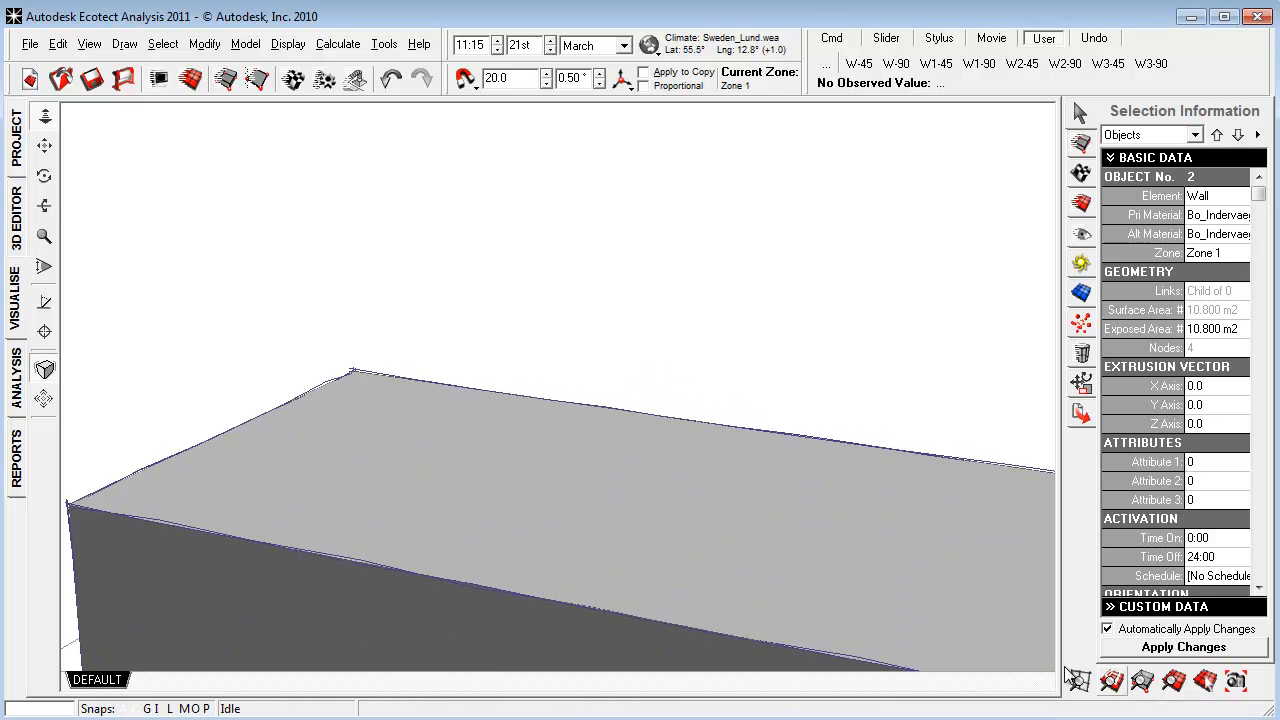
{"action": "left_click", "coordinate": [1115, 684]}
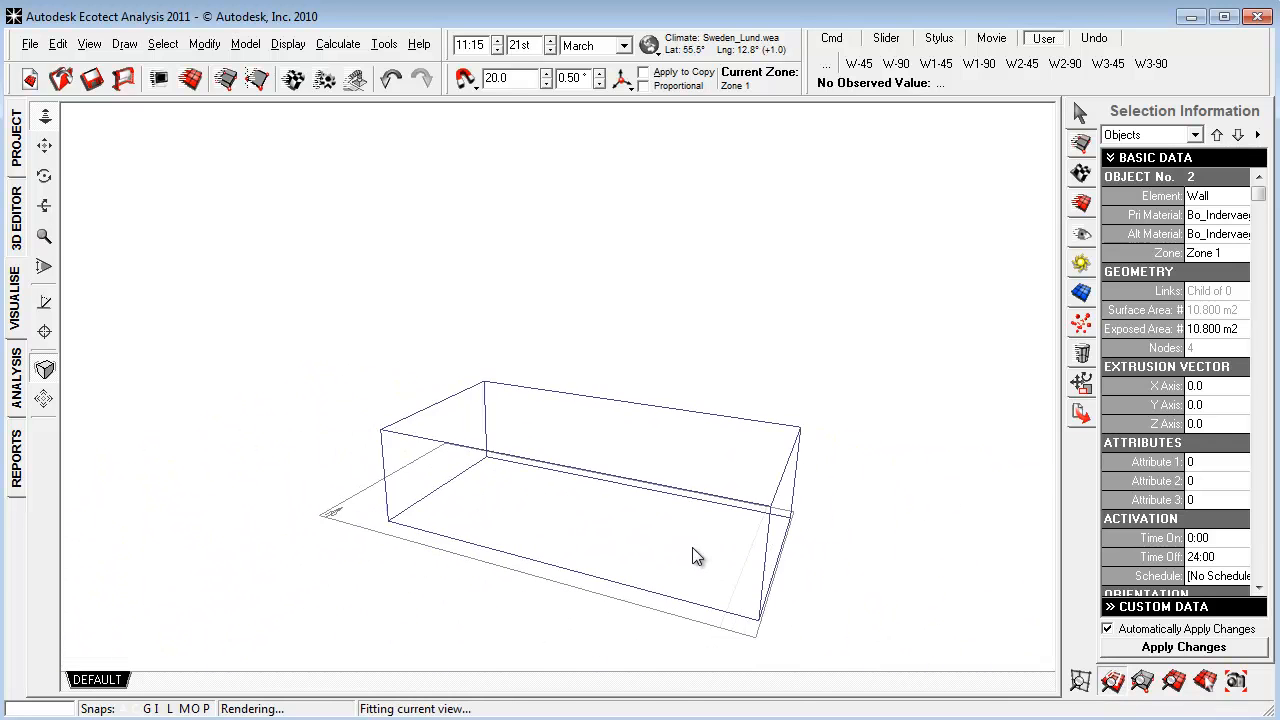
Try the Fuzzy Sketch OpenGL set, replace it with the Technical set, and lower the relative sketchiness to its minimum
{"action": "left_click", "coordinate": [1082, 235]}
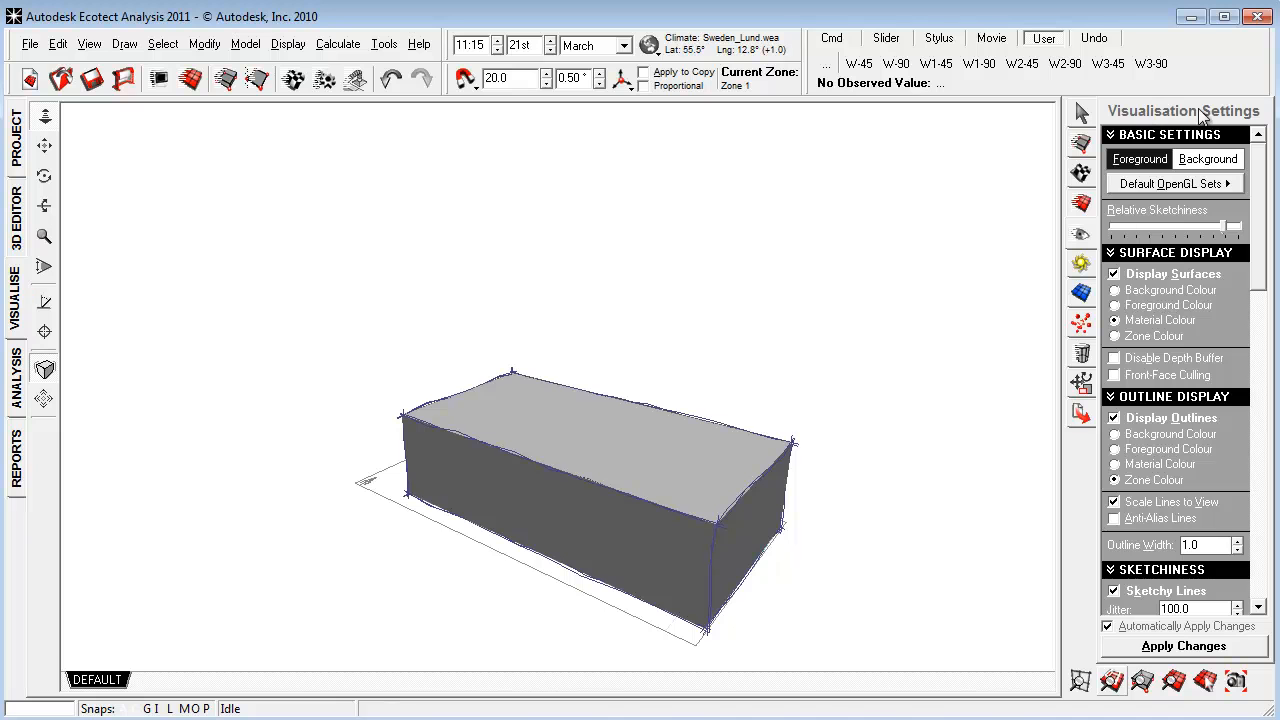
{"action": "left_click", "coordinate": [1172, 184]}
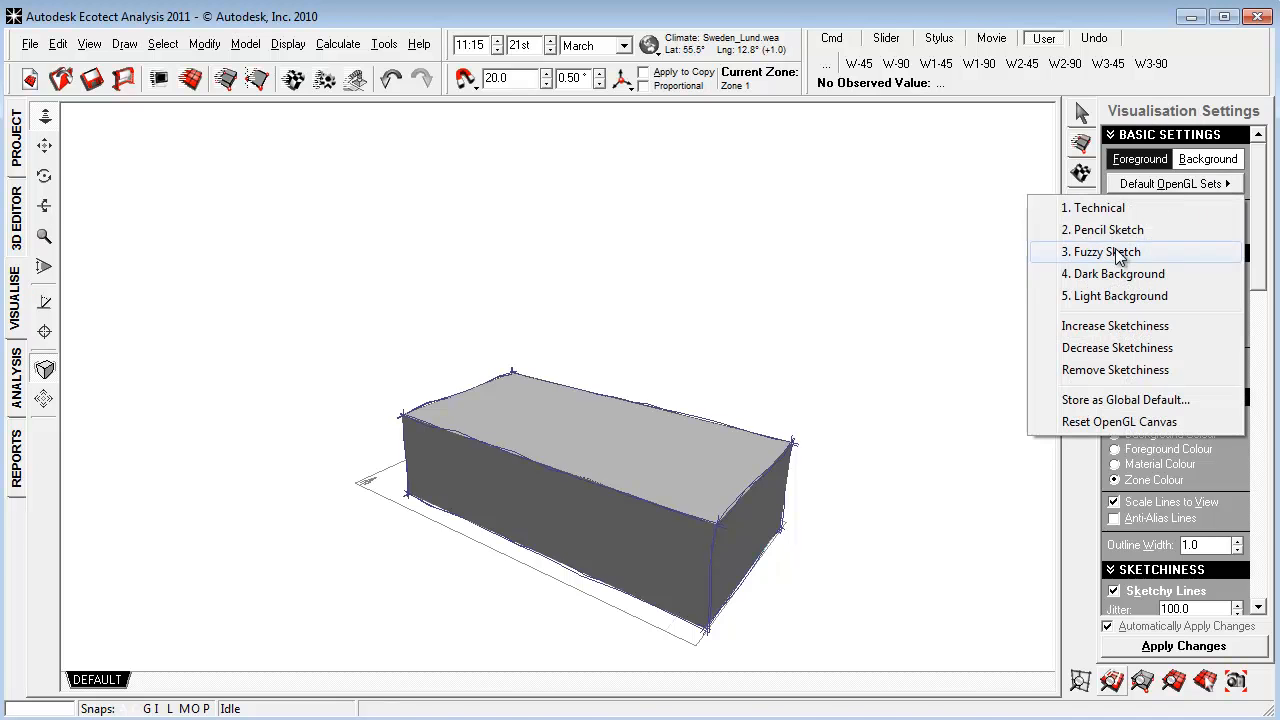
{"action": "left_click", "coordinate": [1118, 254]}
{"action": "left_click", "coordinate": [1173, 186]}
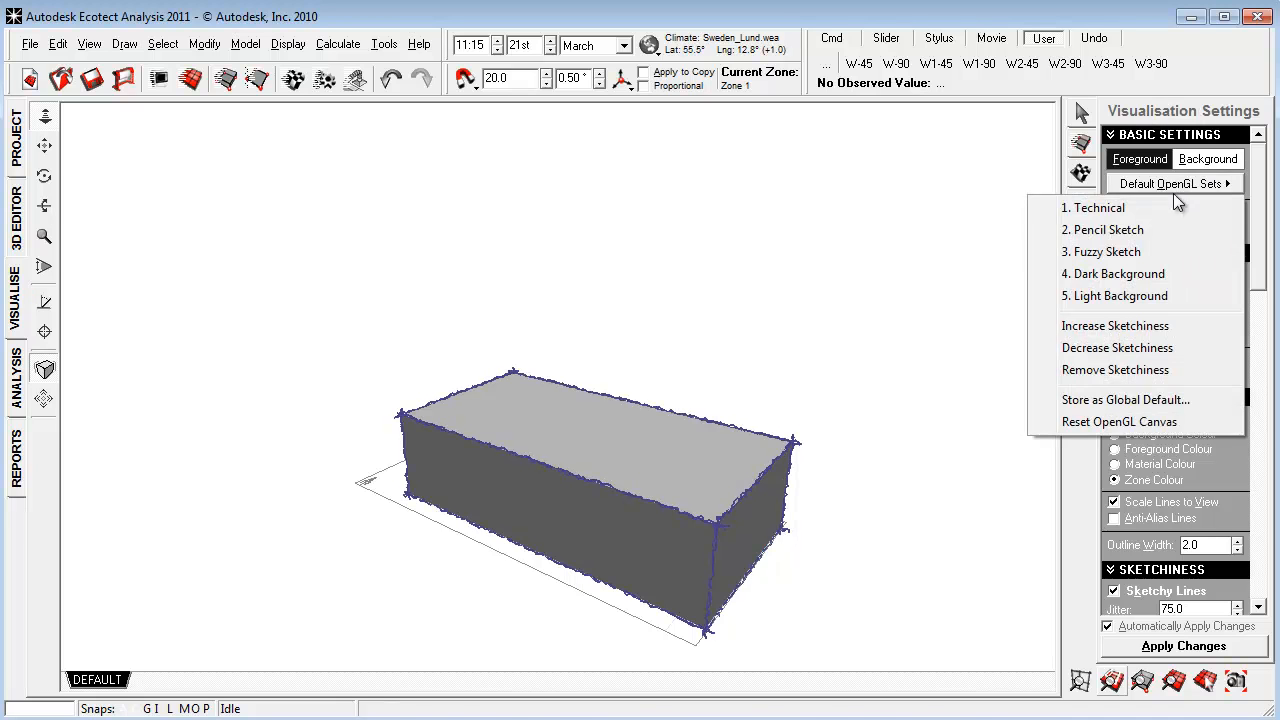
{"action": "left_click", "coordinate": [1158, 206]}
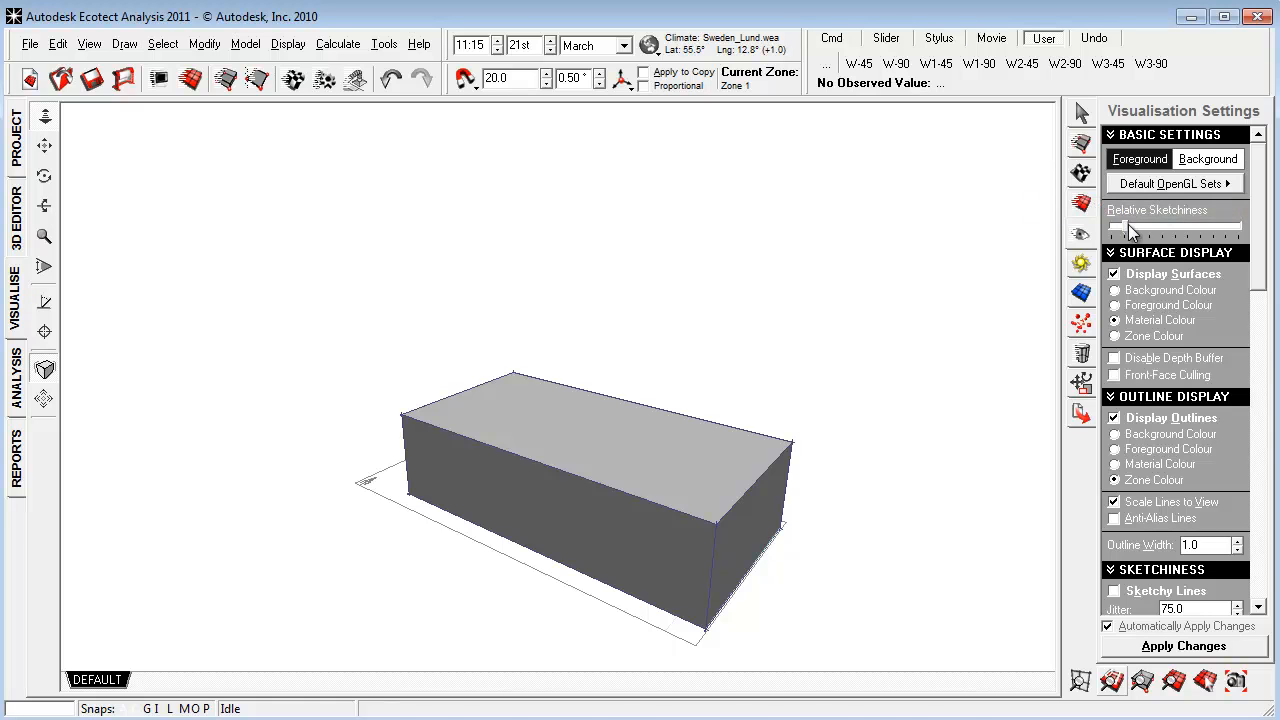
{"action": "mouse_move", "coordinate": [1128, 230]}
{"action": "left_mouse_down"}
{"action": "mouse_move", "coordinate": [1207, 230]}
{"action": "mouse_move", "coordinate": [1088, 229]}
{"action": "left_mouse_up"}
Try zone colour on the surfaces, return them to material colour, and set the outlines to material colour
{"action": "left_click", "coordinate": [1115, 336]}
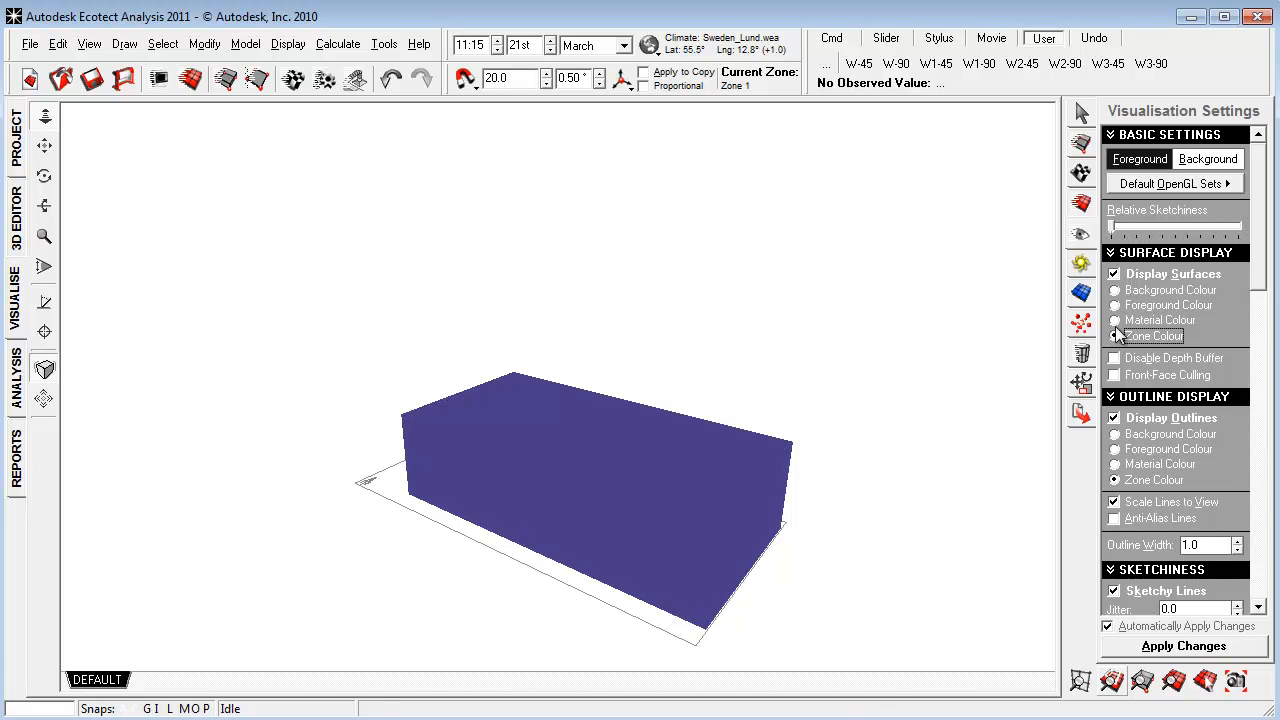
{"action": "left_click", "coordinate": [1115, 320]}
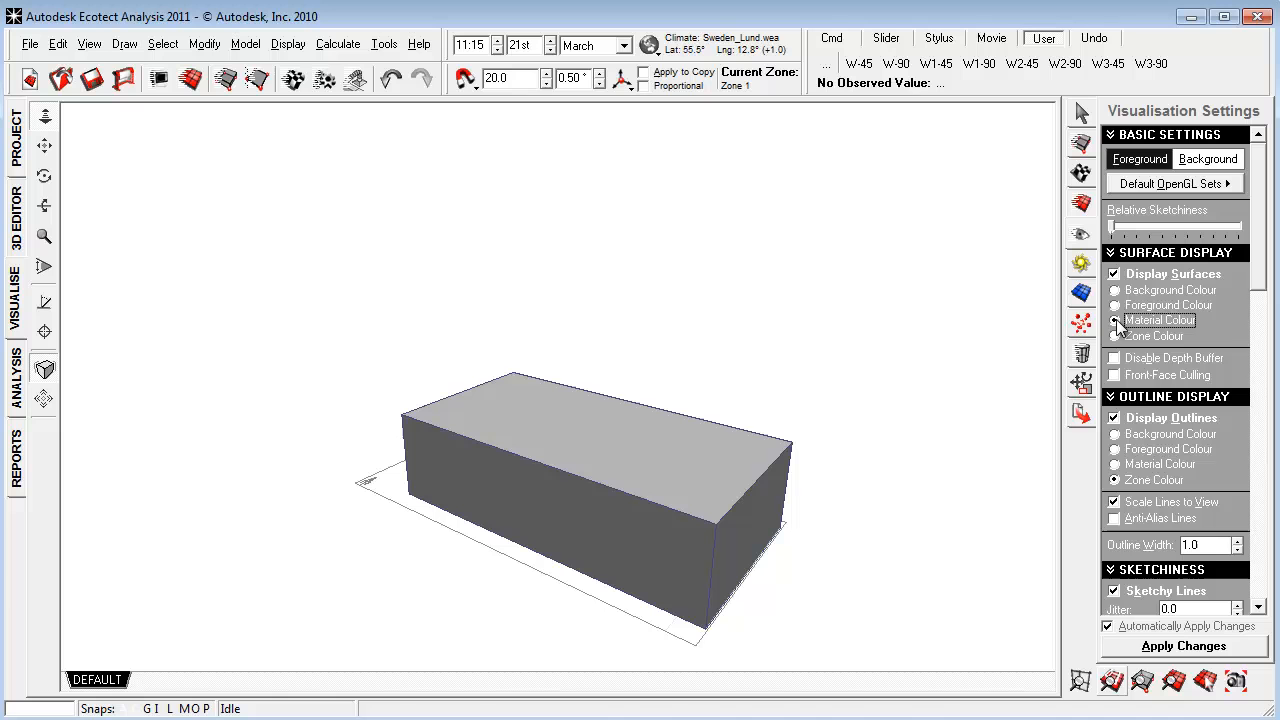
{"action": "left_click", "coordinate": [1115, 464]}
{"action": "right_click_drag", "start_coordinate": [842, 524], "coordinate": [737, 595]}
{"action": "middle_click_drag", "start_coordinate": [736, 597], "coordinate": [726, 503]}
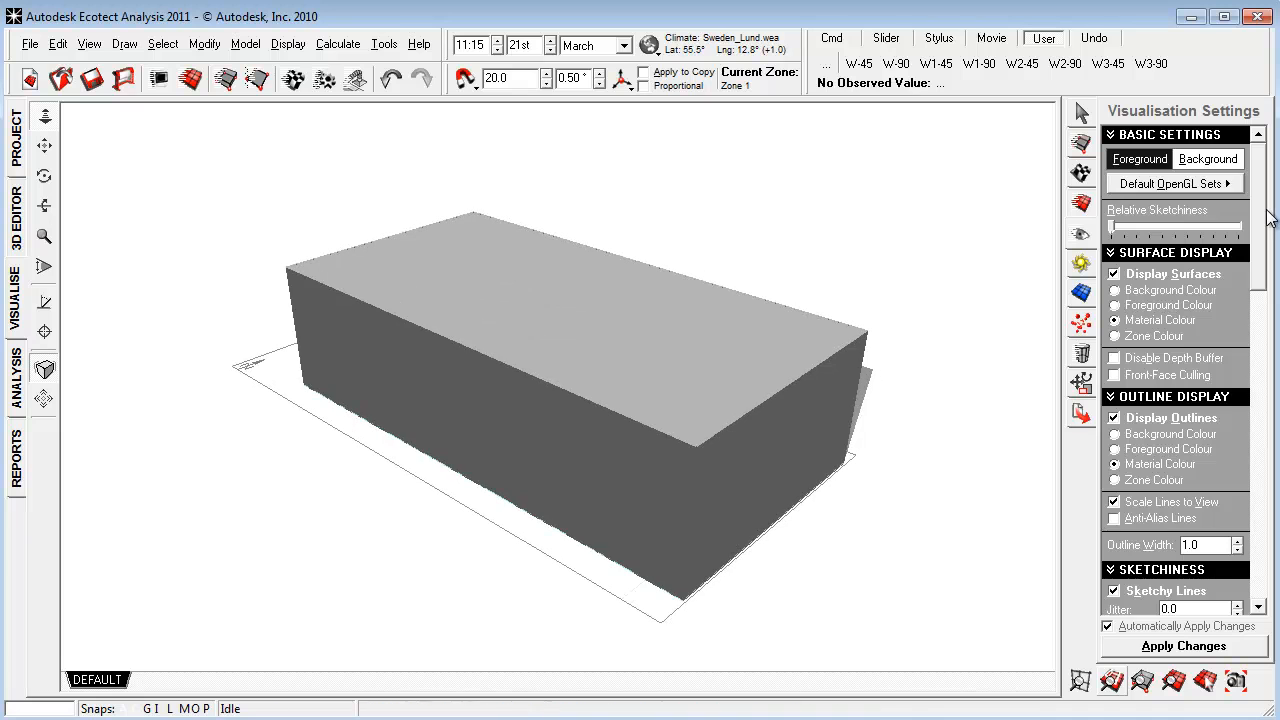
Preview the box with transparent surfaces and turn the transparency off again
{"action": "scroll", "coordinate": [1258, 293], "scroll_direction": "down", "scroll_amount": 3}
{"action": "scroll", "coordinate": [1258, 293], "scroll_direction": "down", "scroll_amount": 5}
{"action": "left_click", "coordinate": [1115, 319]}
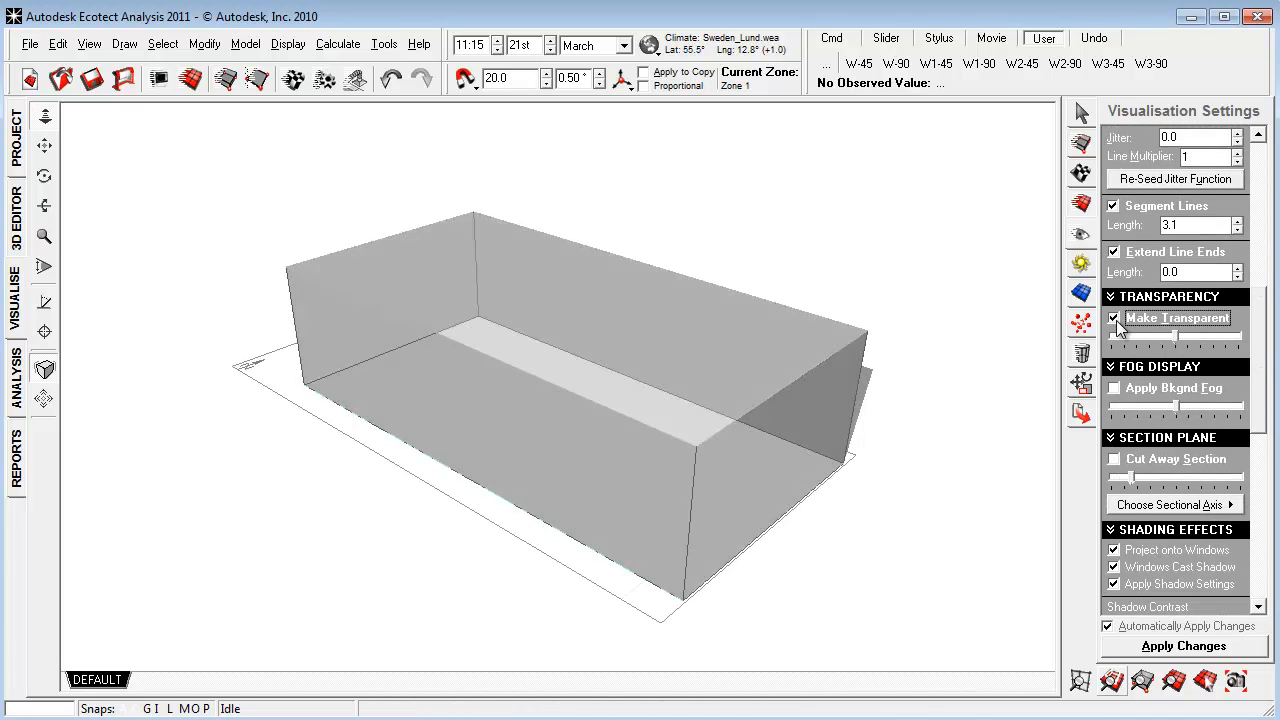
{"action": "left_click", "coordinate": [1115, 319]}
Preview a cut-away section of the box, change its axis to a lengthwise vertical cut, and turn the section off
{"action": "scroll", "coordinate": [1200, 350], "scroll_direction": "down", "scroll_amount": 3}
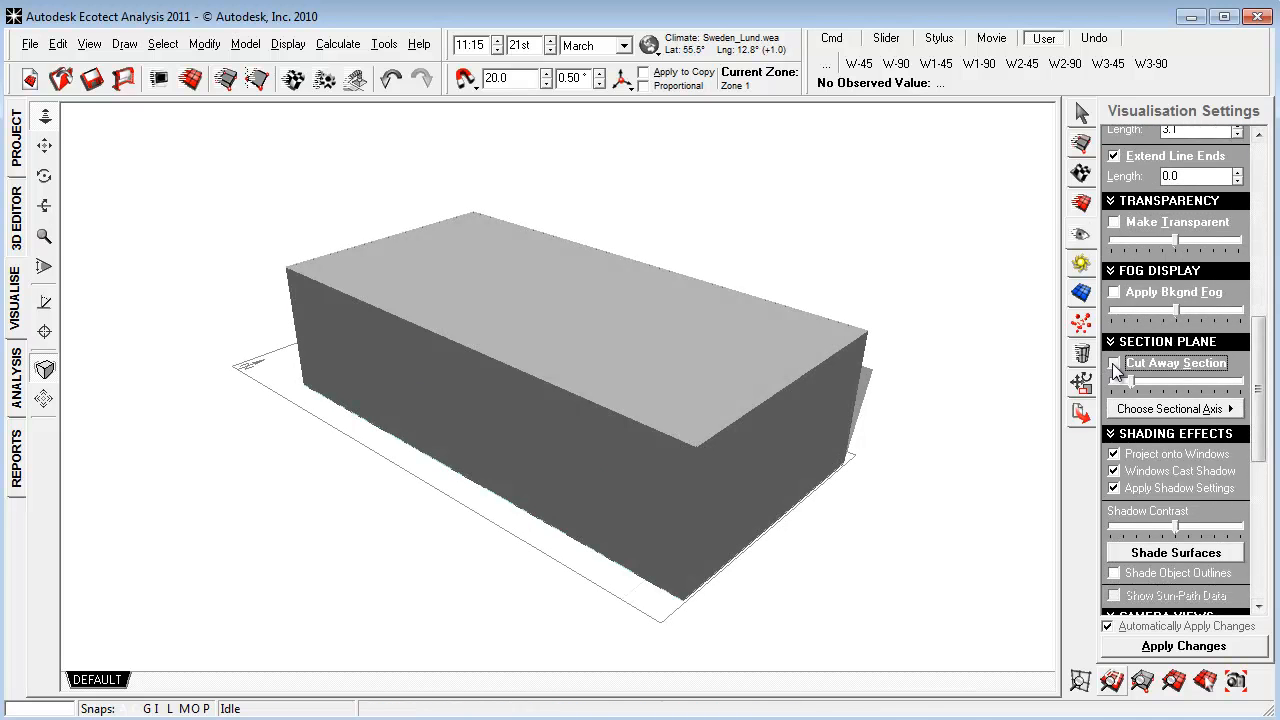
{"action": "left_click", "coordinate": [1114, 364]}
{"action": "right_click_drag", "start_coordinate": [978, 424], "coordinate": [930, 425]}
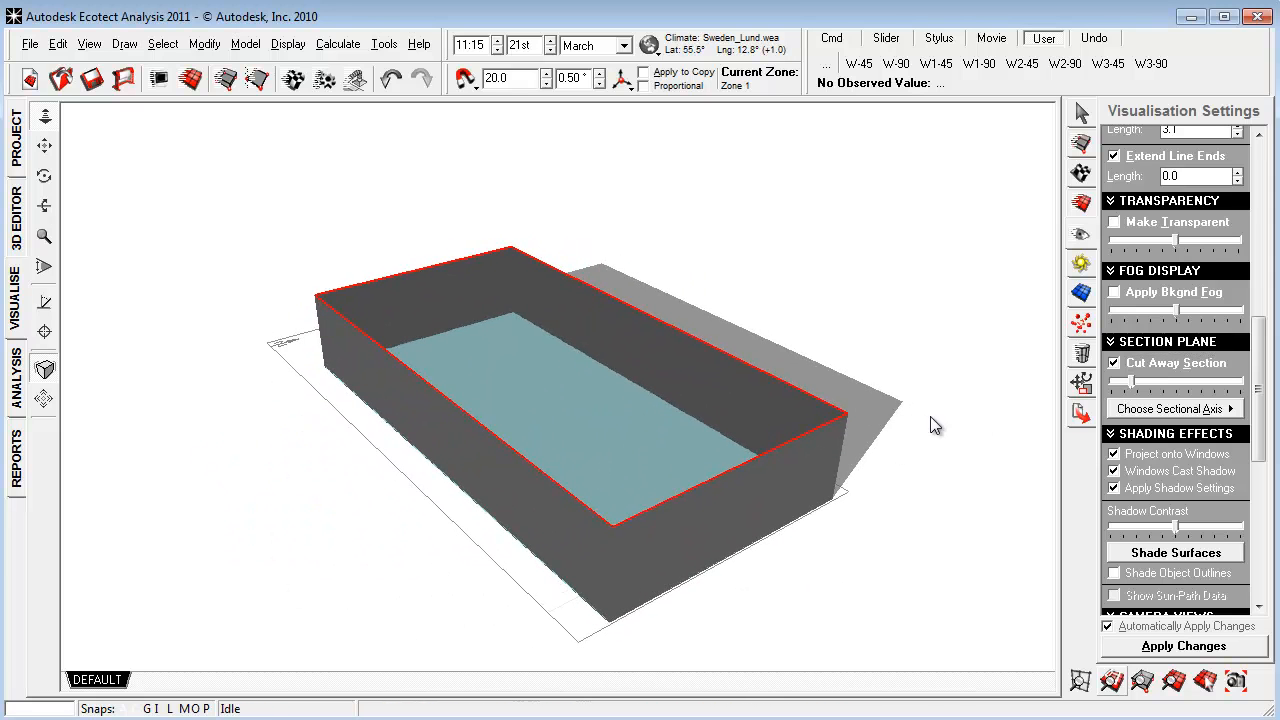
{"action": "left_click", "coordinate": [1172, 409]}
{"action": "left_click", "coordinate": [1134, 503]}
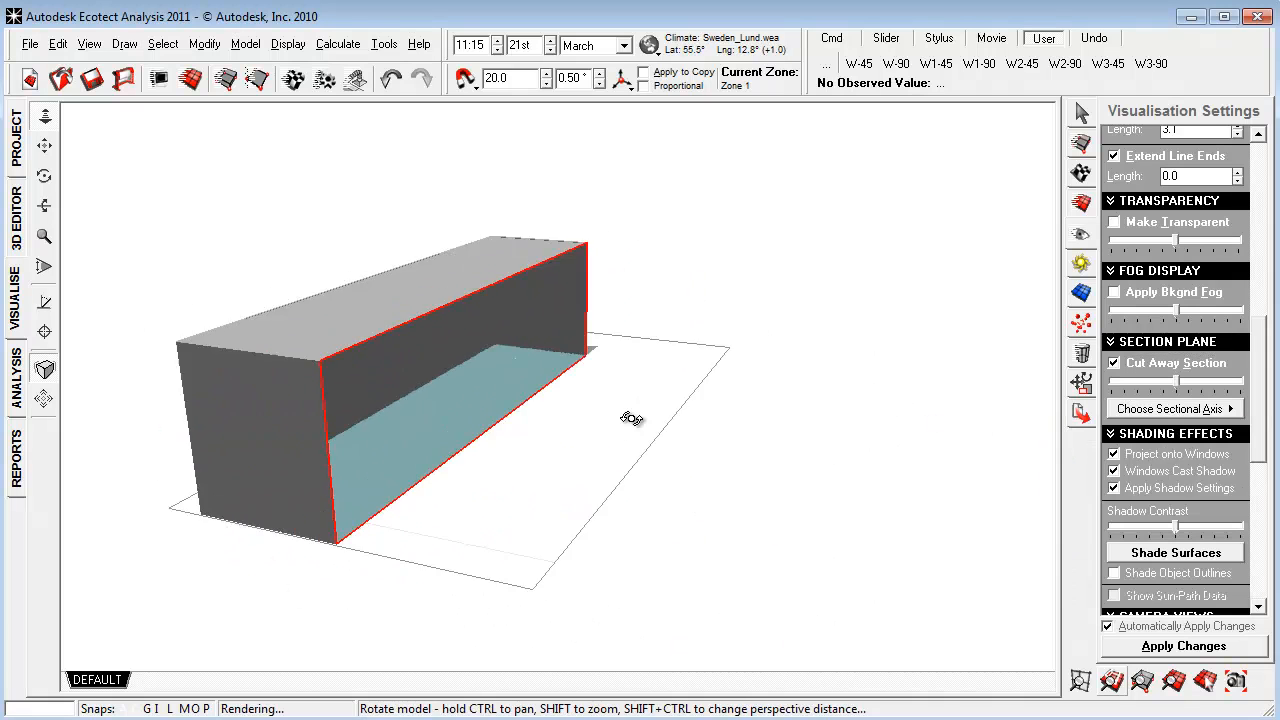
{"action": "left_click", "coordinate": [1120, 363]}
{"action": "left_click_drag", "start_coordinate": [1262, 394], "coordinate": [1262, 422]}
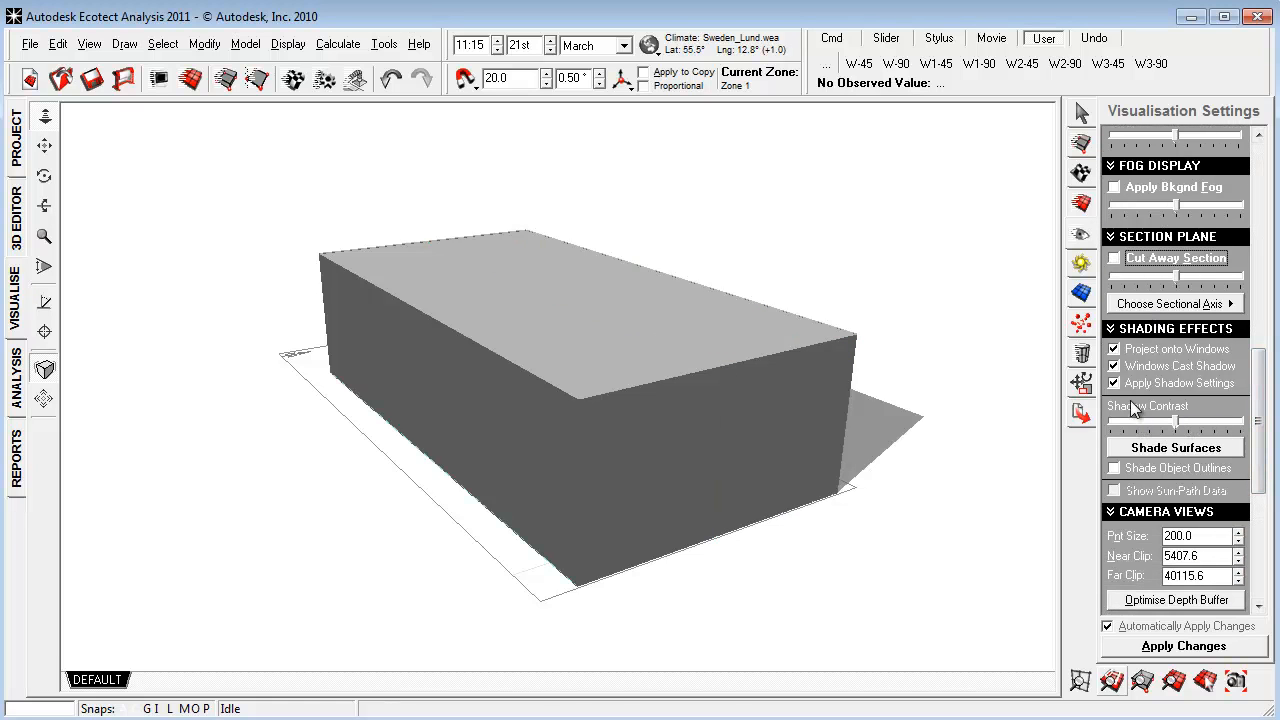
Bring up the shadow settings and display both the daily and the annual sun path around the box
{"action": "left_click_drag", "start_coordinate": [1262, 400], "coordinate": [1262, 180]}
{"action": "left_click", "coordinate": [1081, 263]}
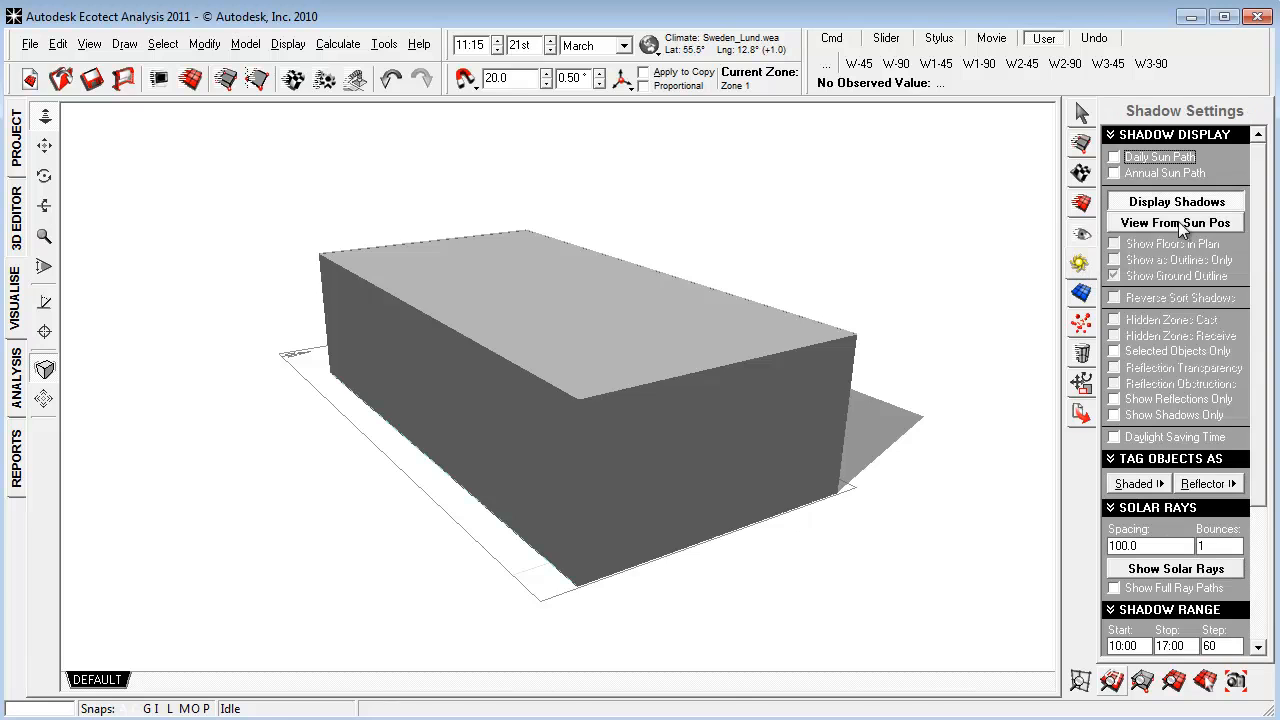
{"action": "right_click_drag", "start_coordinate": [874, 363], "coordinate": [696, 362]}
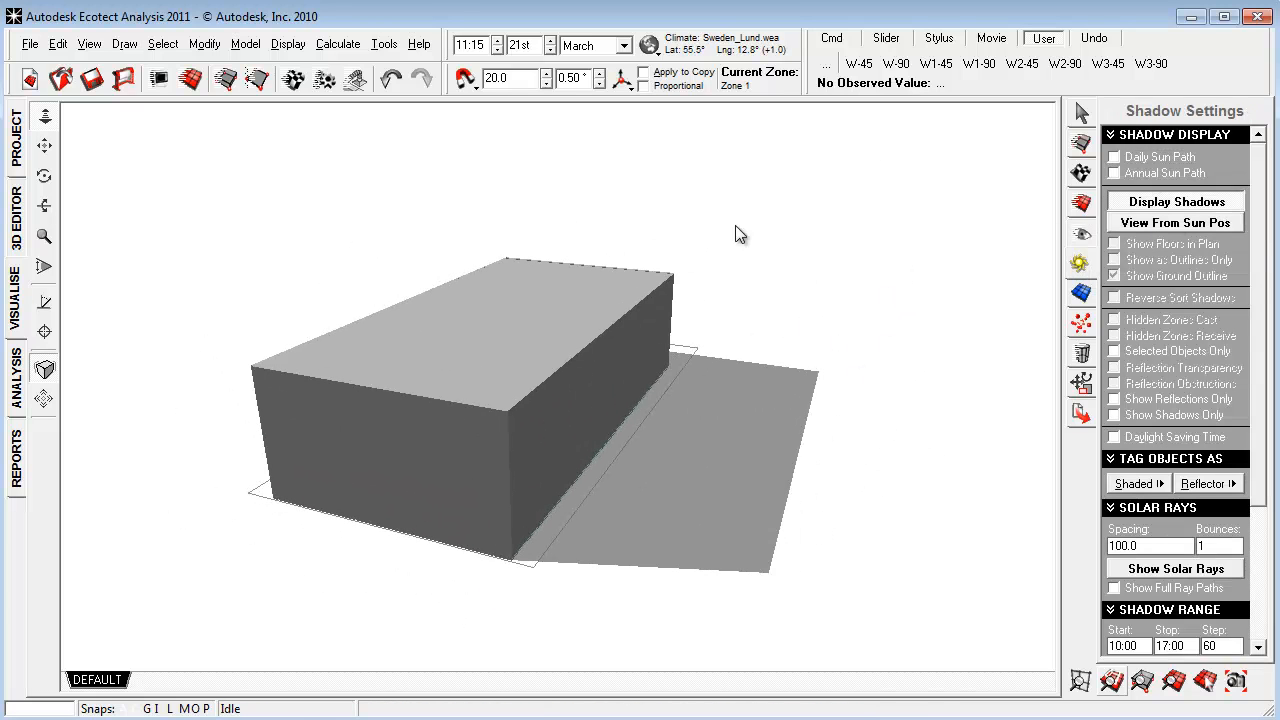
{"action": "left_click", "coordinate": [1114, 157]}
{"action": "left_click", "coordinate": [1114, 173]}
{"action": "mouse_move", "coordinate": [844, 452]}
{"action": "right_mouse_down"}
{"action": "mouse_move", "coordinate": [757, 457]}
{"action": "mouse_move", "coordinate": [800, 443]}
{"action": "mouse_move", "coordinate": [977, 457]}
{"action": "right_mouse_up"}
{"action": "right_click_drag", "start_coordinate": [437, 517], "coordinate": [914, 543]}
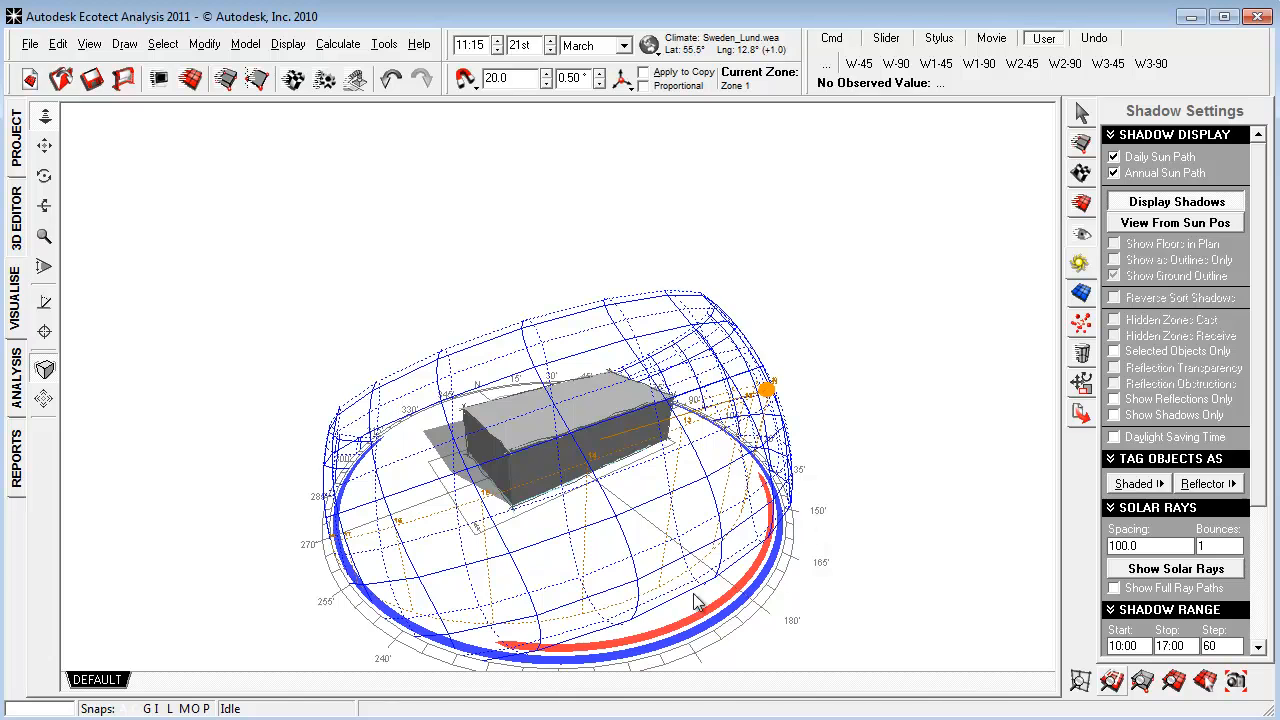
{"action": "right_click_drag", "start_coordinate": [460, 625], "coordinate": [526, 483]}
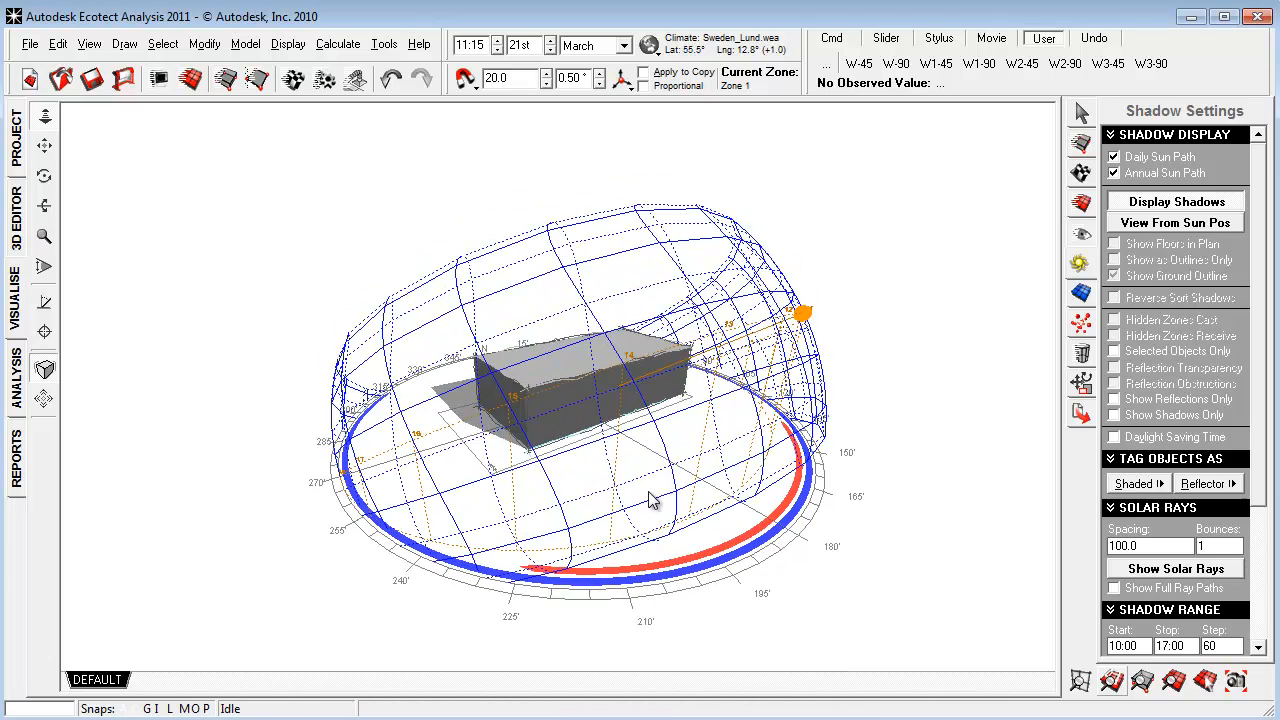
Set the sun position's time to 10:15 and its month to June
{"action": "scroll", "coordinate": [819, 413], "scroll_direction": "up", "scroll_amount": 1}
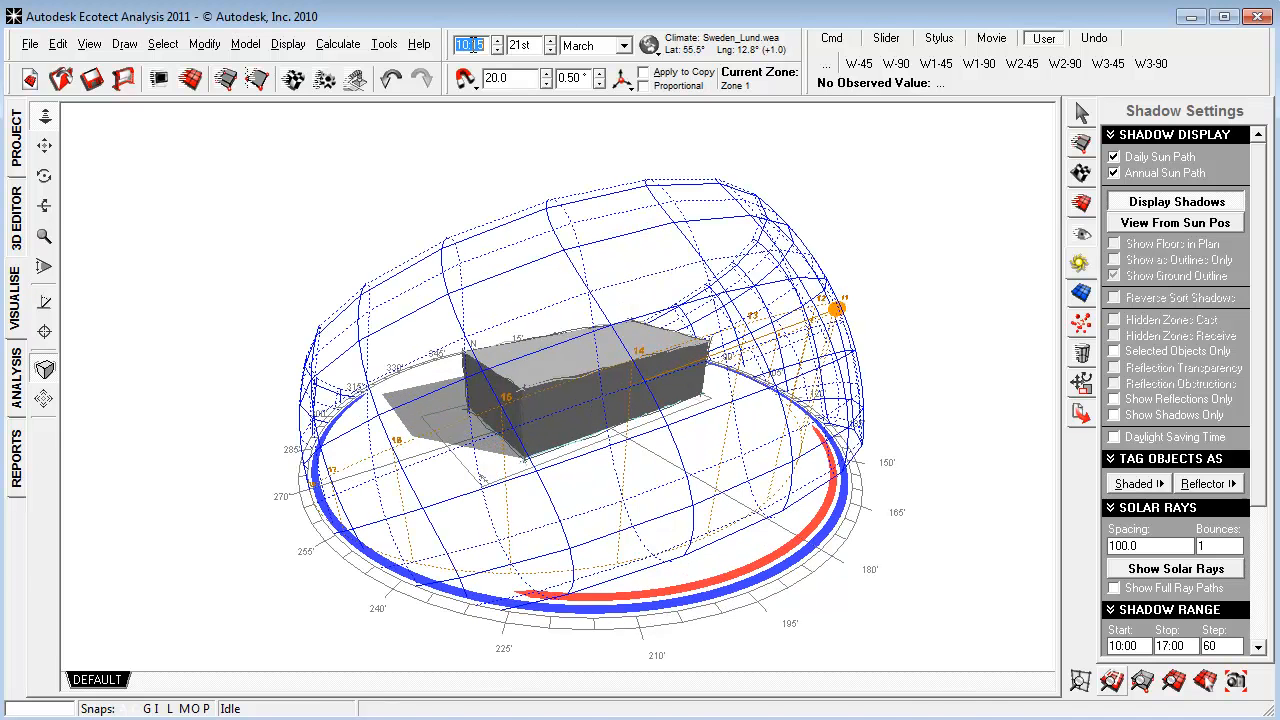
{"action": "double_click", "coordinate": [471, 45]}
{"action": "scroll", "coordinate": [471, 45], "scroll_direction": "down", "scroll_amount": 1}
{"action": "left_click", "coordinate": [650, 46]}
{"action": "left_click", "coordinate": [576, 149]}
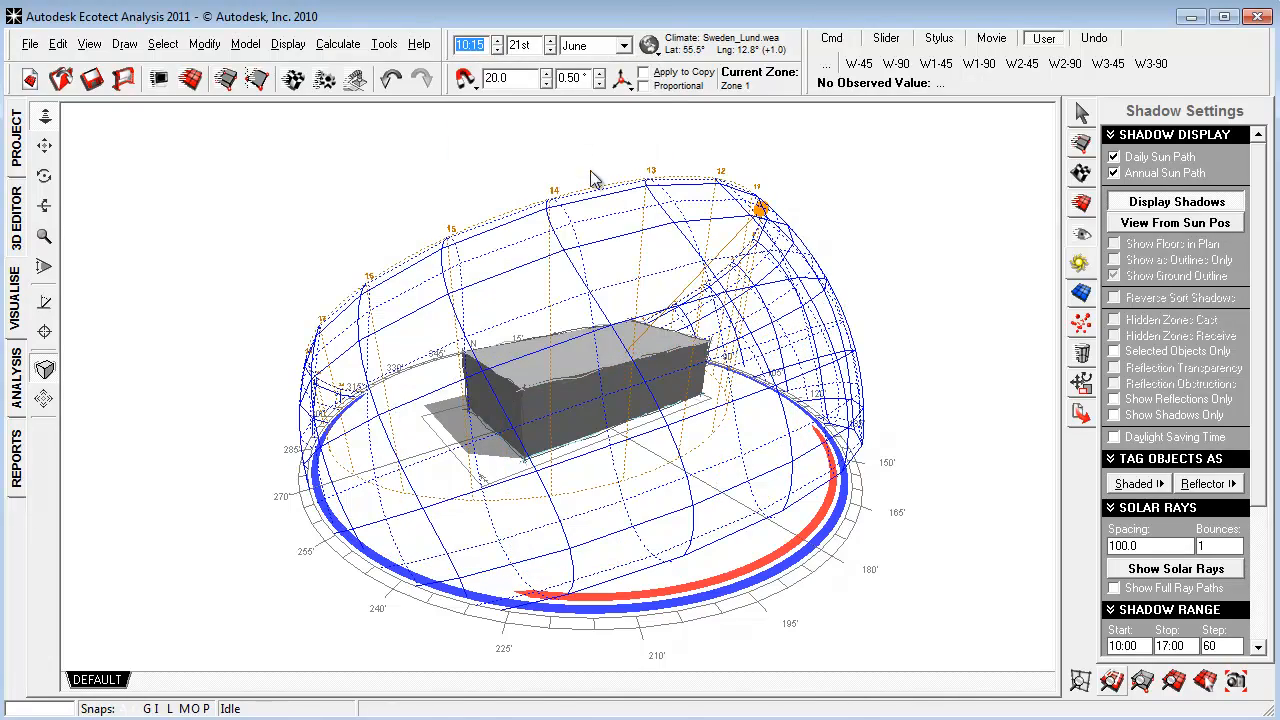
{"action": "right_click_drag", "start_coordinate": [437, 384], "coordinate": [520, 410]}
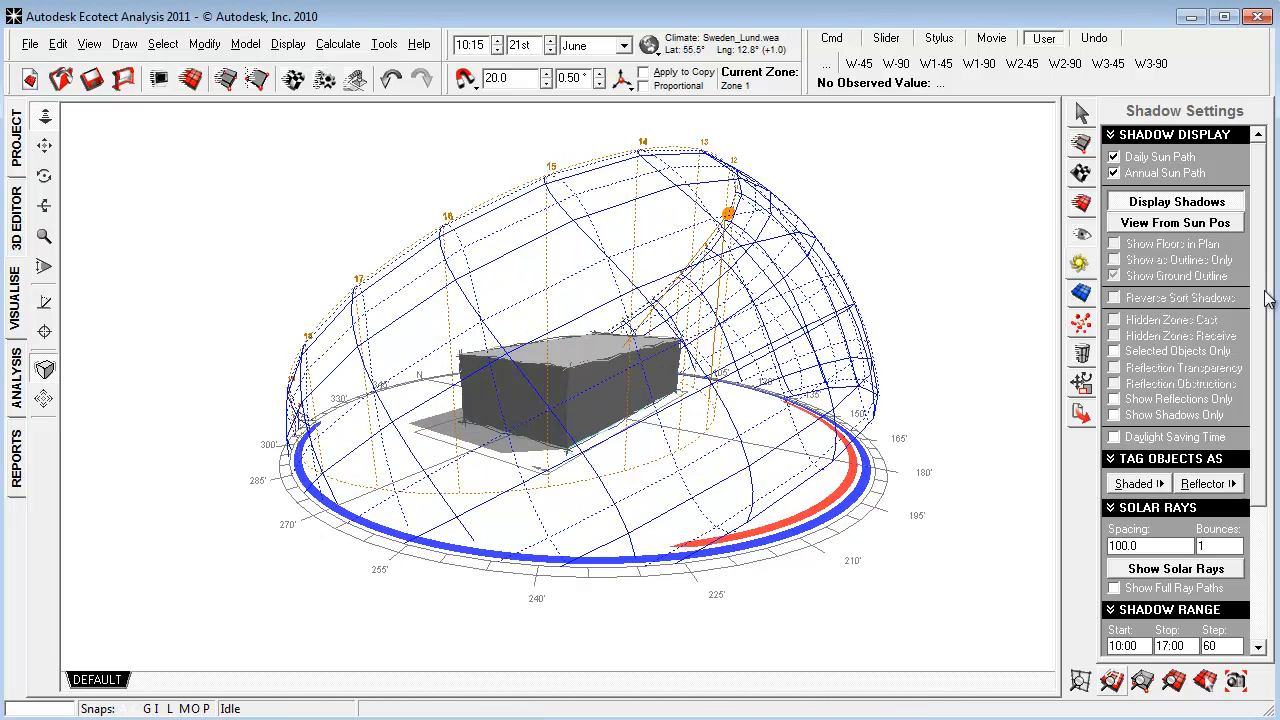
Display the box's shadow range from 10:00 to 17:00 with a step of 60
{"action": "scroll", "coordinate": [1207, 400], "scroll_direction": "down", "scroll_amount": 5}
{"action": "left_click", "coordinate": [1176, 482]}
{"action": "right_click_drag", "start_coordinate": [665, 400], "coordinate": [576, 428]}
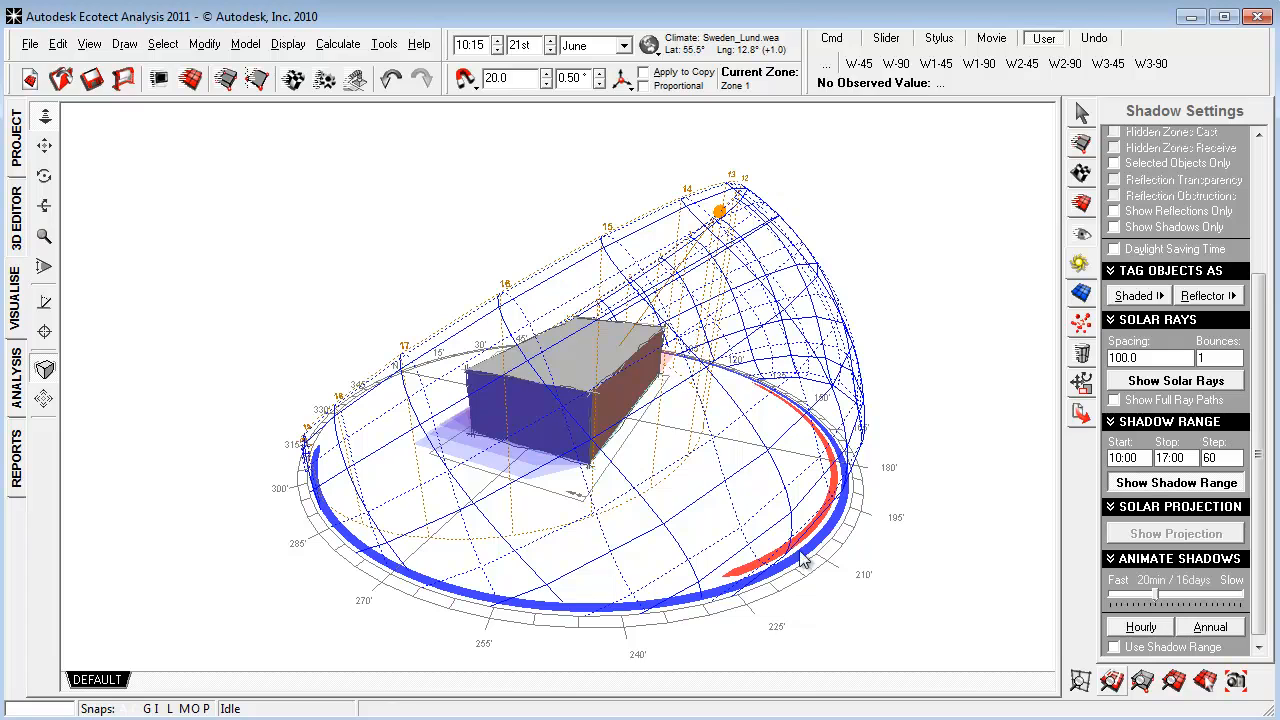
{"action": "right_click_drag", "start_coordinate": [778, 525], "coordinate": [975, 465]}
{"action": "scroll", "coordinate": [1234, 490], "scroll_direction": "up", "scroll_amount": 5}
Bring up the zone list, hide Zone 1 and show it again
{"action": "left_click", "coordinate": [1081, 145]}
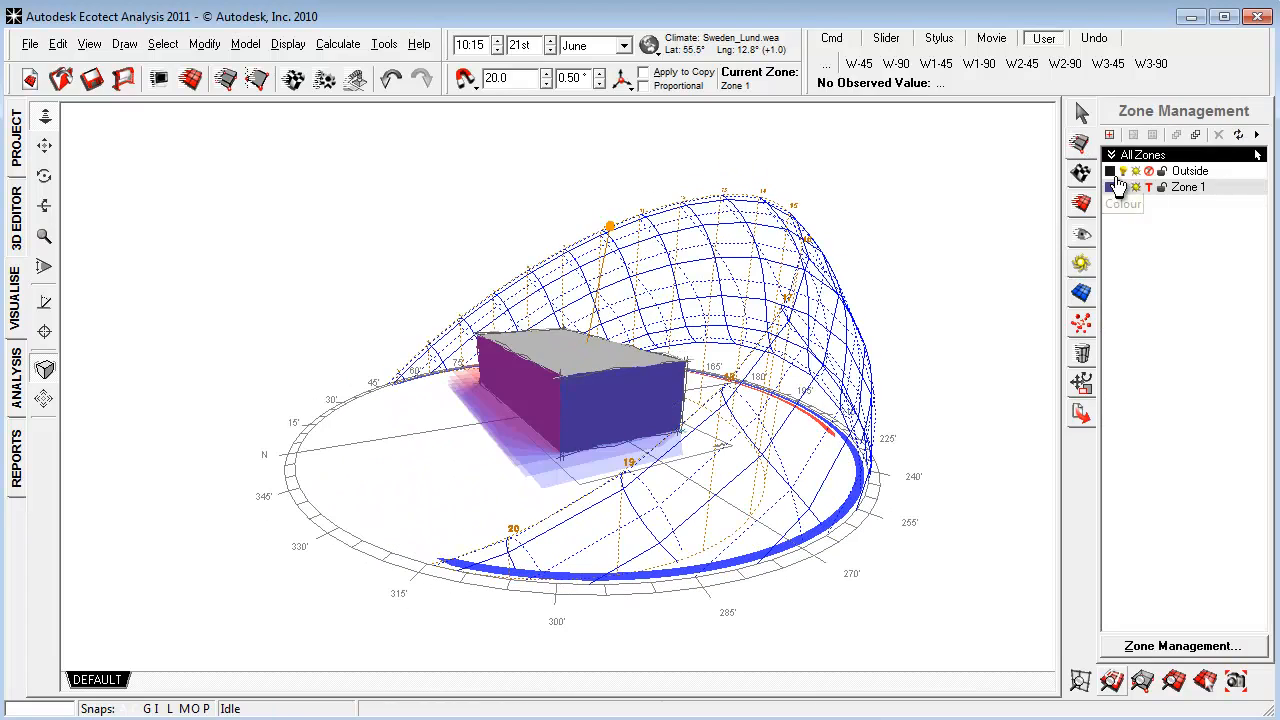
{"action": "right_click_drag", "start_coordinate": [800, 400], "coordinate": [646, 452]}
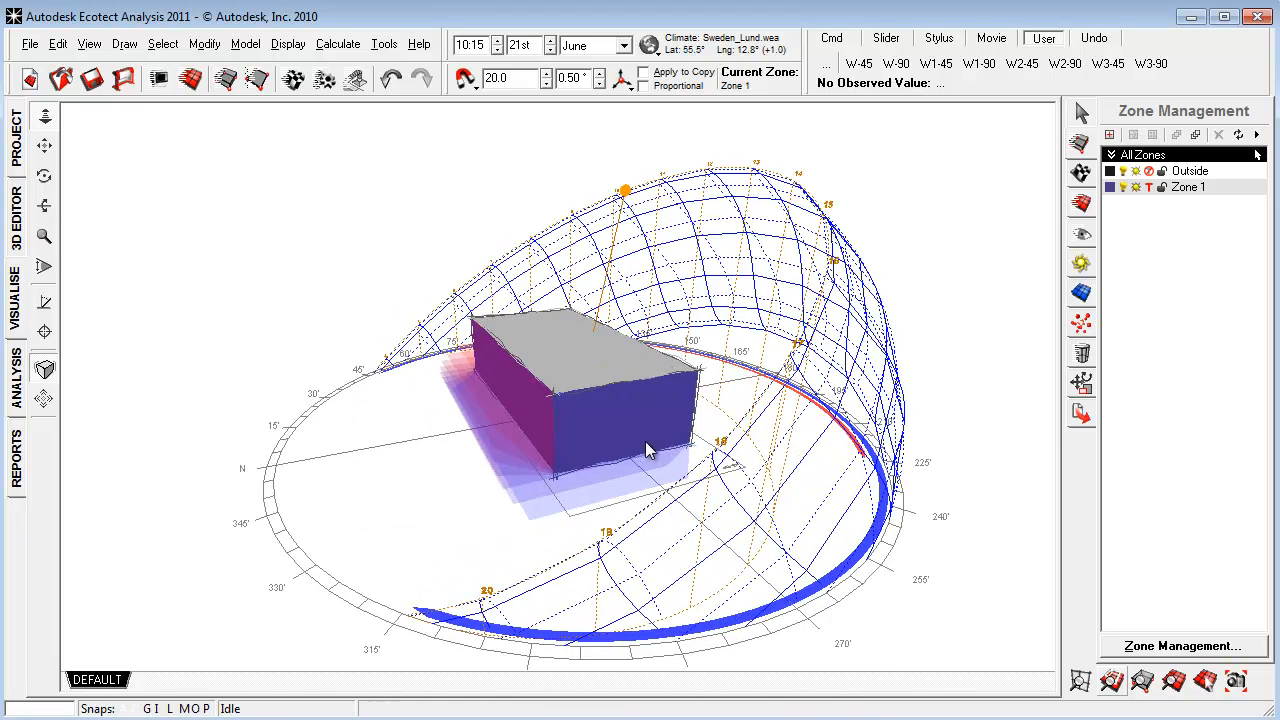
{"action": "left_click", "coordinate": [1124, 188]}
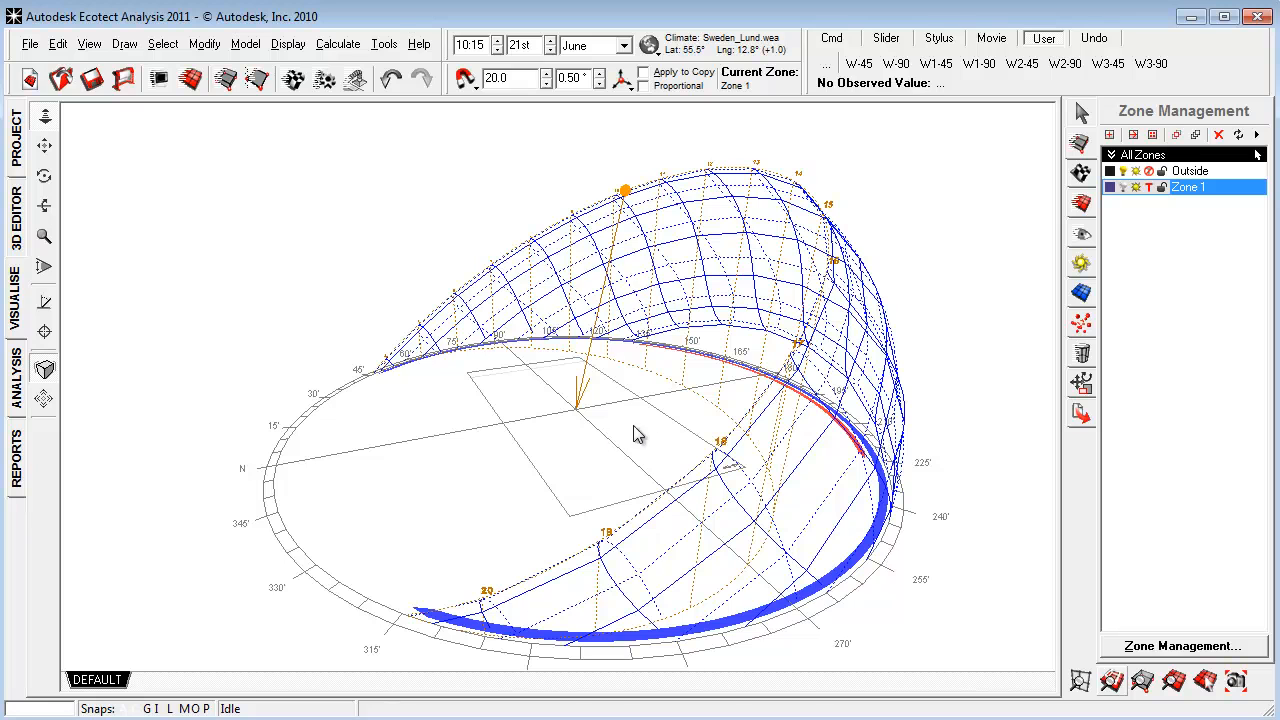
{"action": "left_click", "coordinate": [1122, 188]}
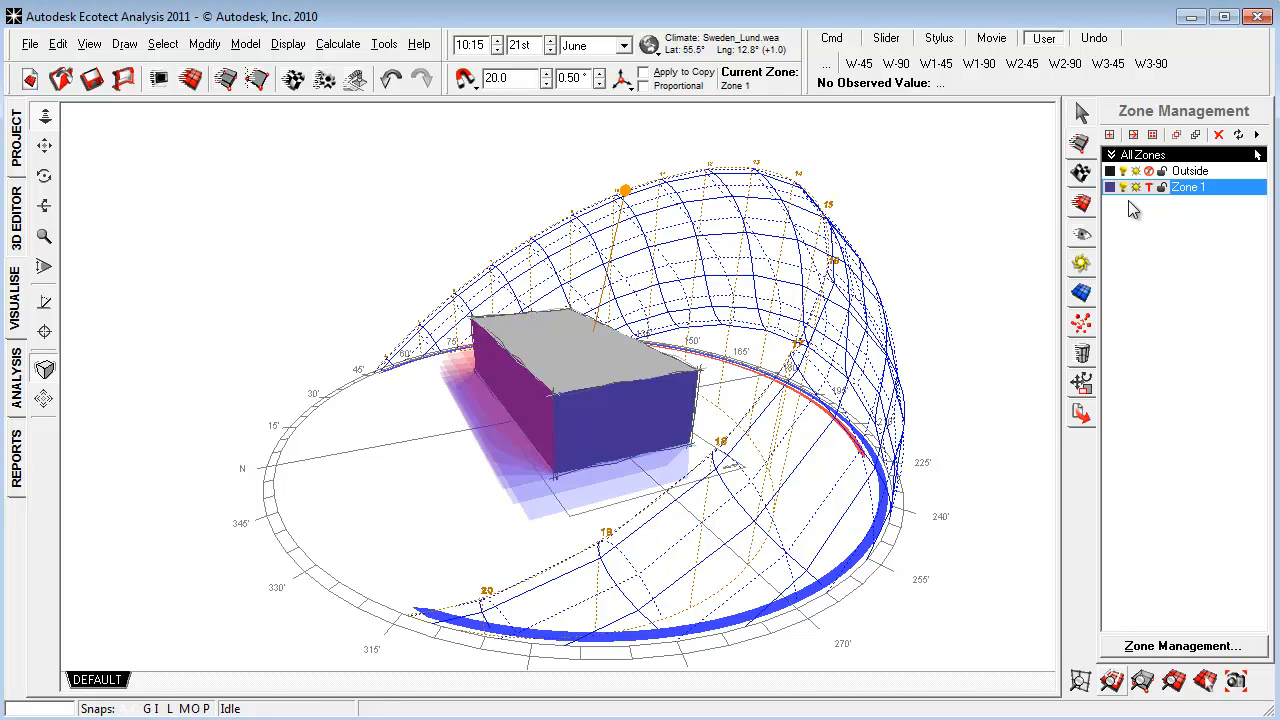
Turn Zone 1 off and on again, and make it a non-thermal zone
{"action": "left_click", "coordinate": [1136, 189]}
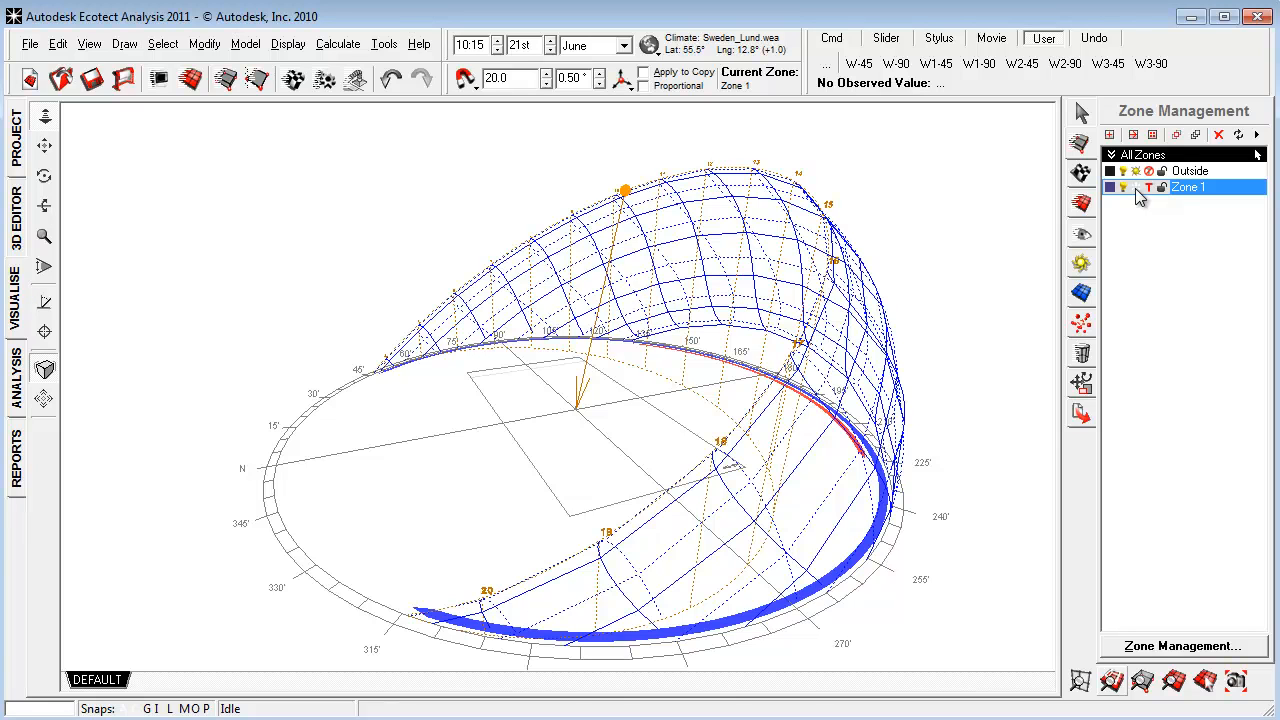
{"action": "left_click", "coordinate": [1136, 188]}
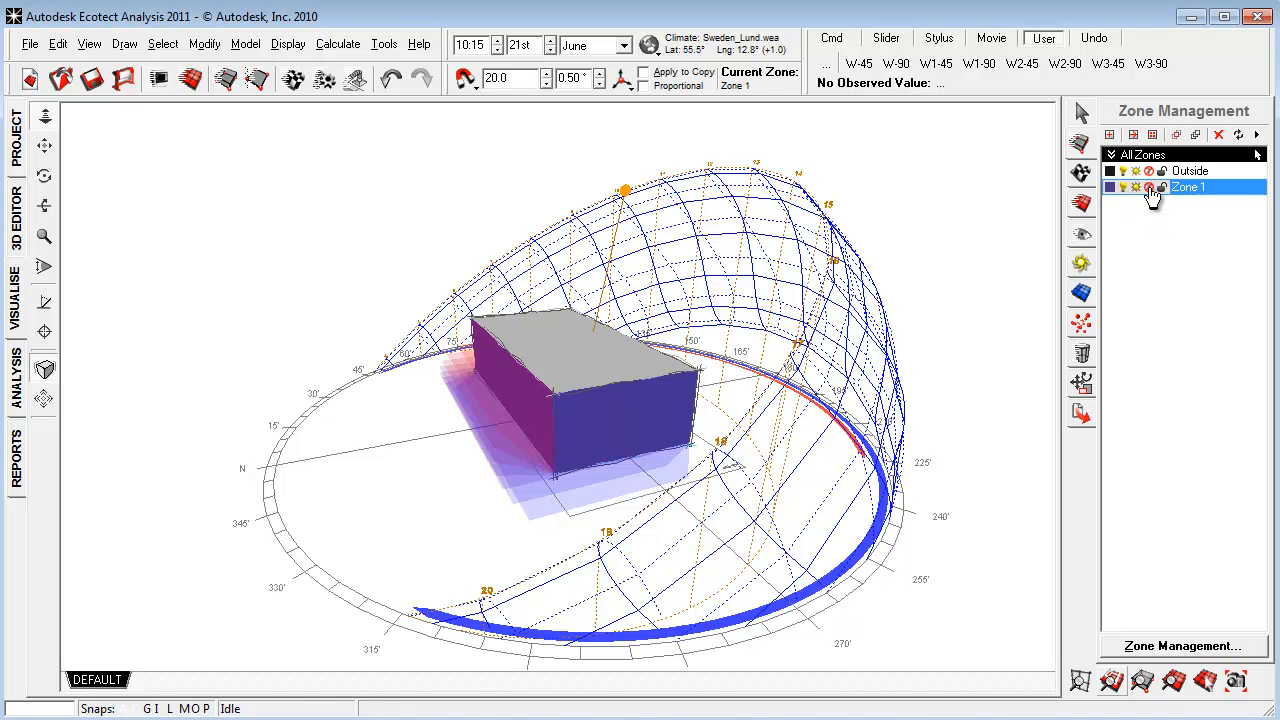
{"action": "right_click_drag", "start_coordinate": [862, 491], "coordinate": [665, 480]}
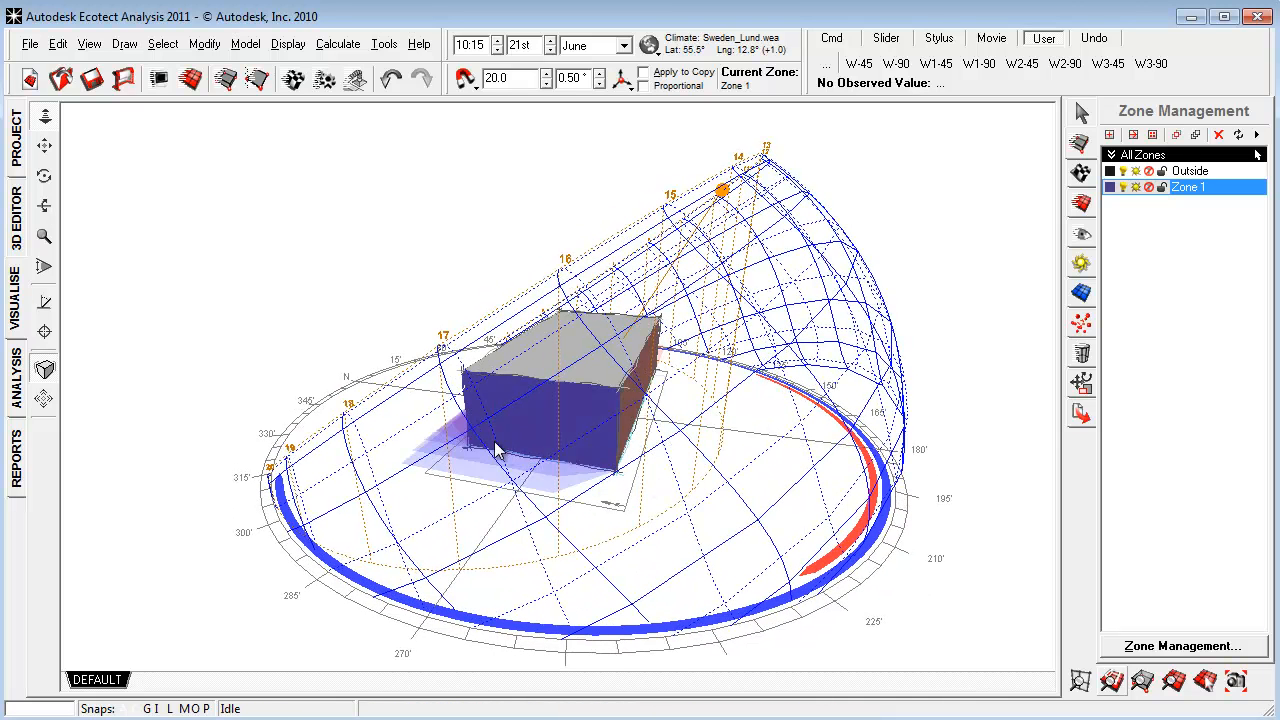
Open the detailed zone management and review Zone 1's general settings, thermal properties and available HVAC system types
{"action": "left_click", "coordinate": [1180, 645]}
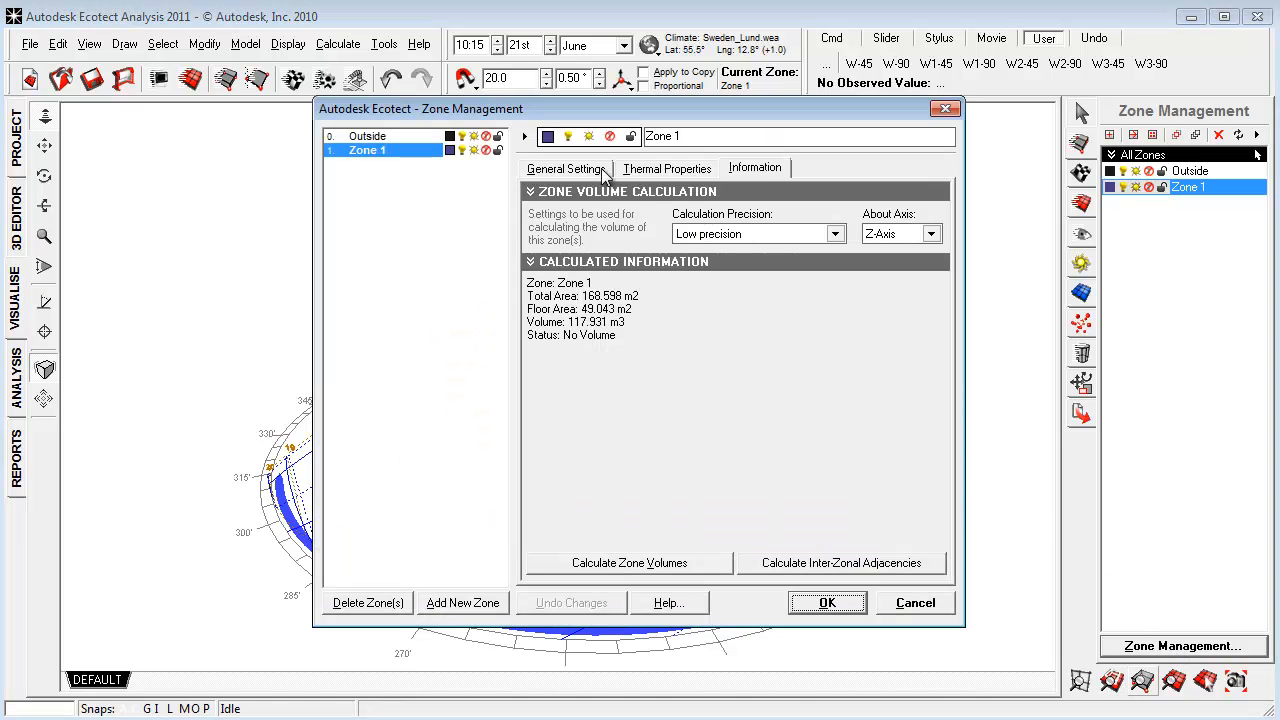
{"action": "left_click", "coordinate": [600, 170]}
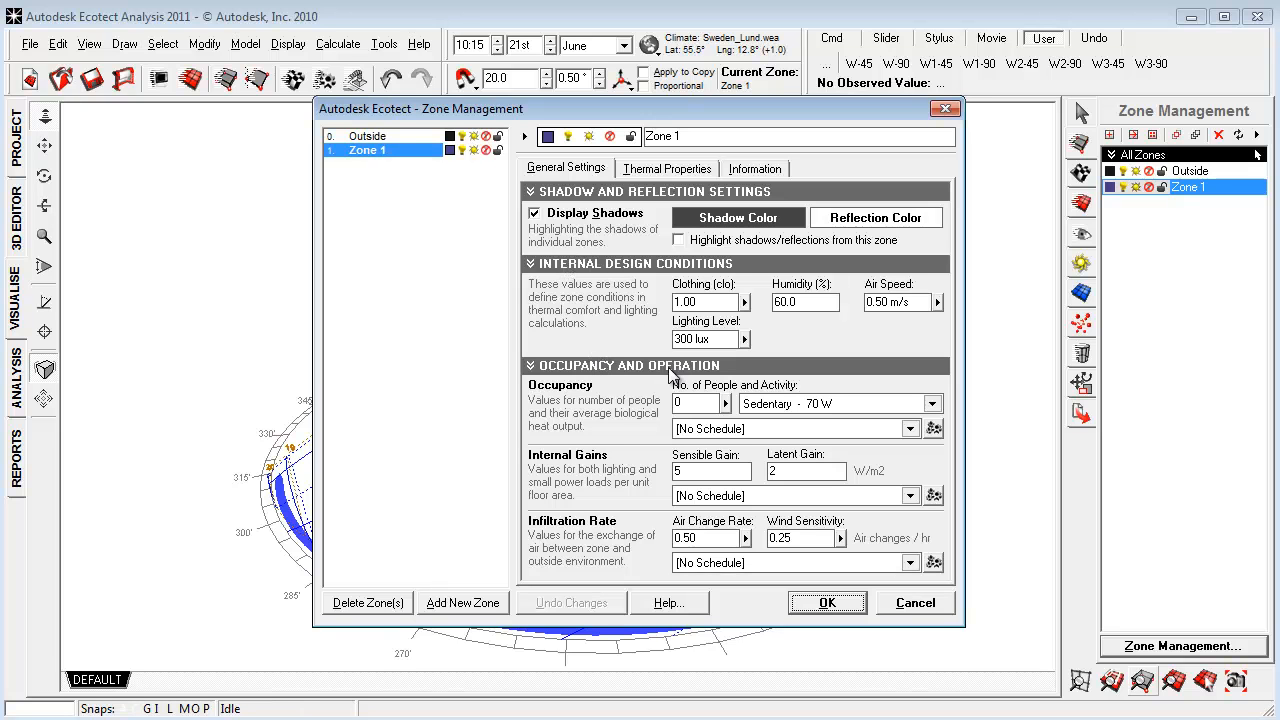
{"action": "left_click", "coordinate": [660, 172]}
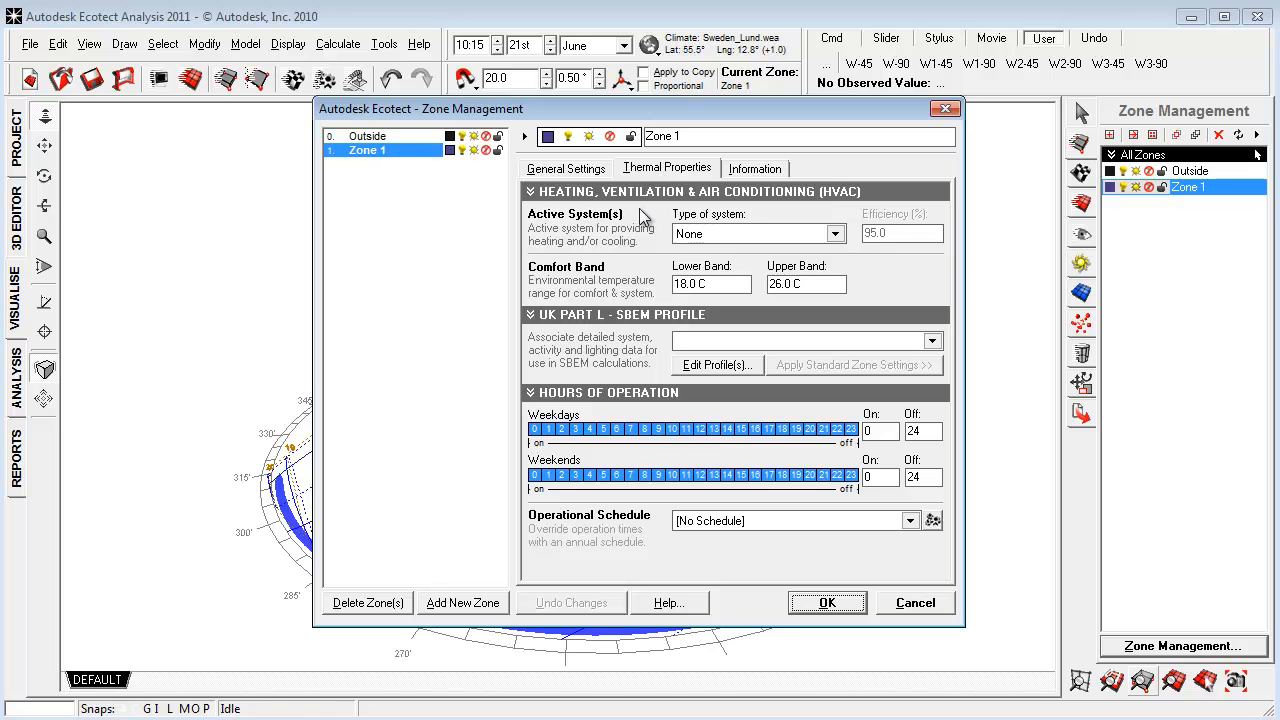
{"action": "left_click", "coordinate": [731, 235]}
{"action": "left_click", "coordinate": [731, 236]}
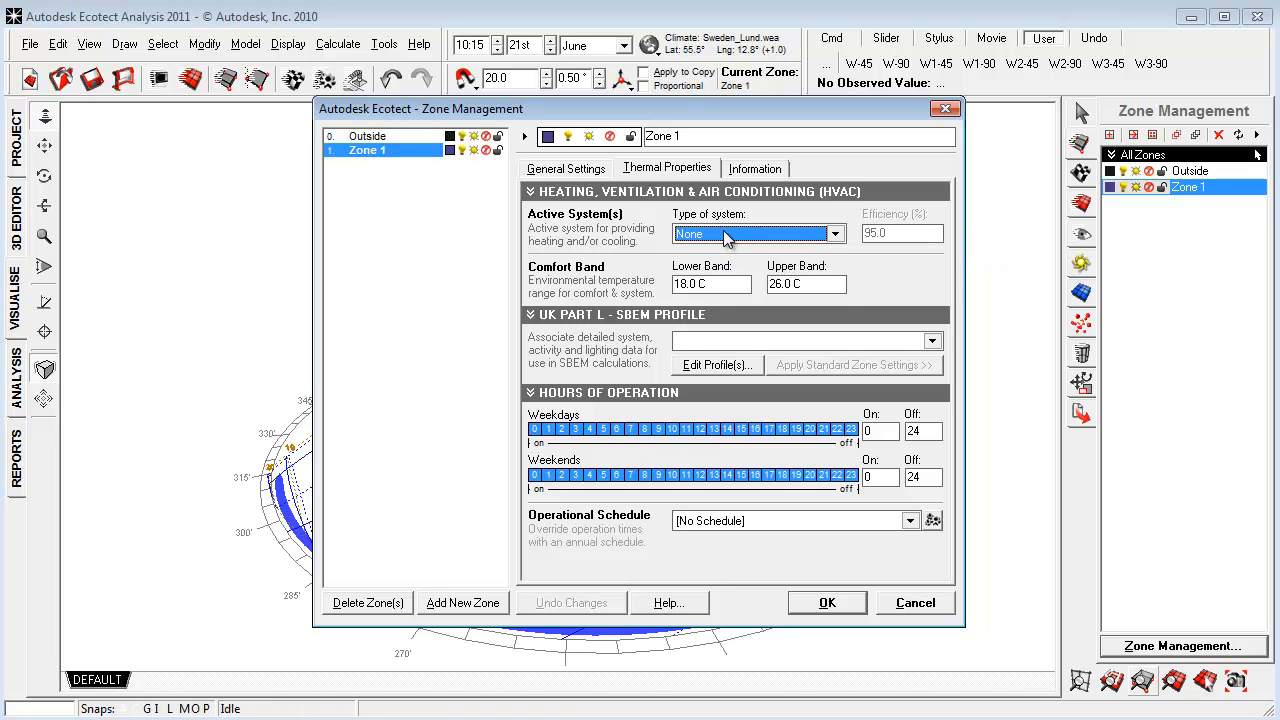
{"action": "left_click", "coordinate": [724, 231]}
{"action": "left_click", "coordinate": [724, 231]}
Review Zone 1's calculated area and volume information and start the inter-zonal adjacencies calculation
{"action": "left_click", "coordinate": [753, 169]}
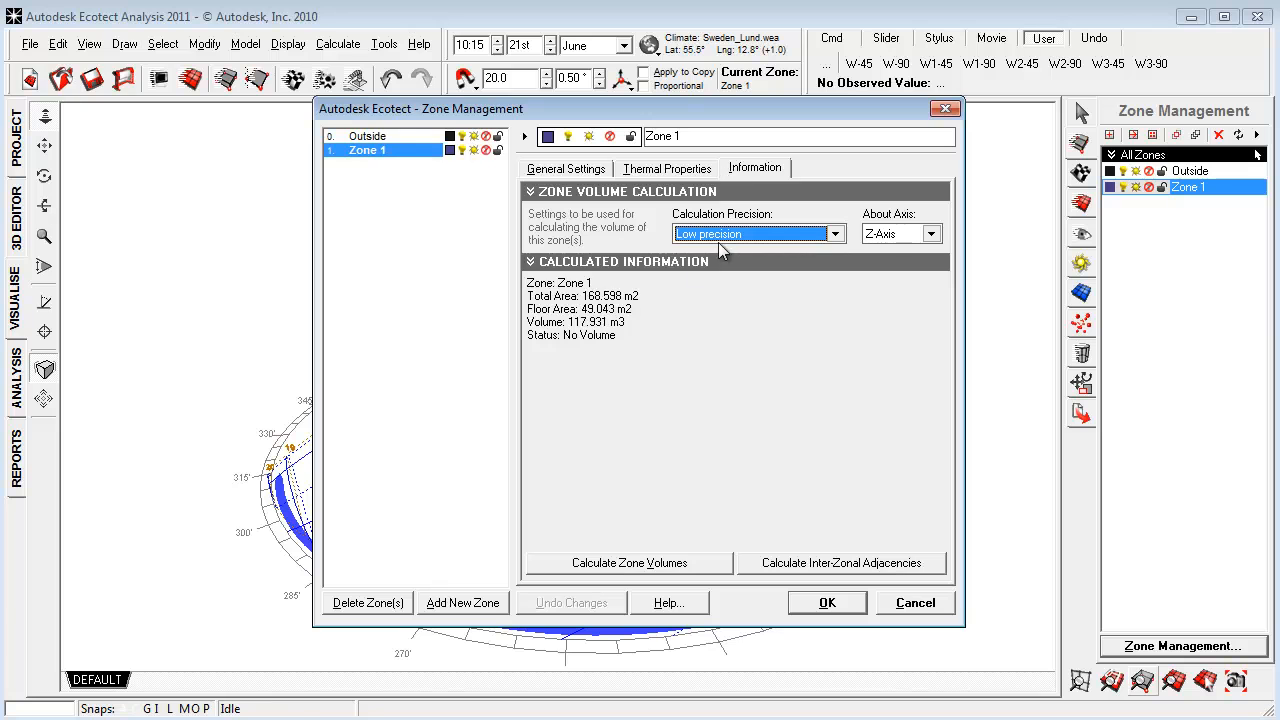
{"action": "left_click", "coordinate": [642, 326]}
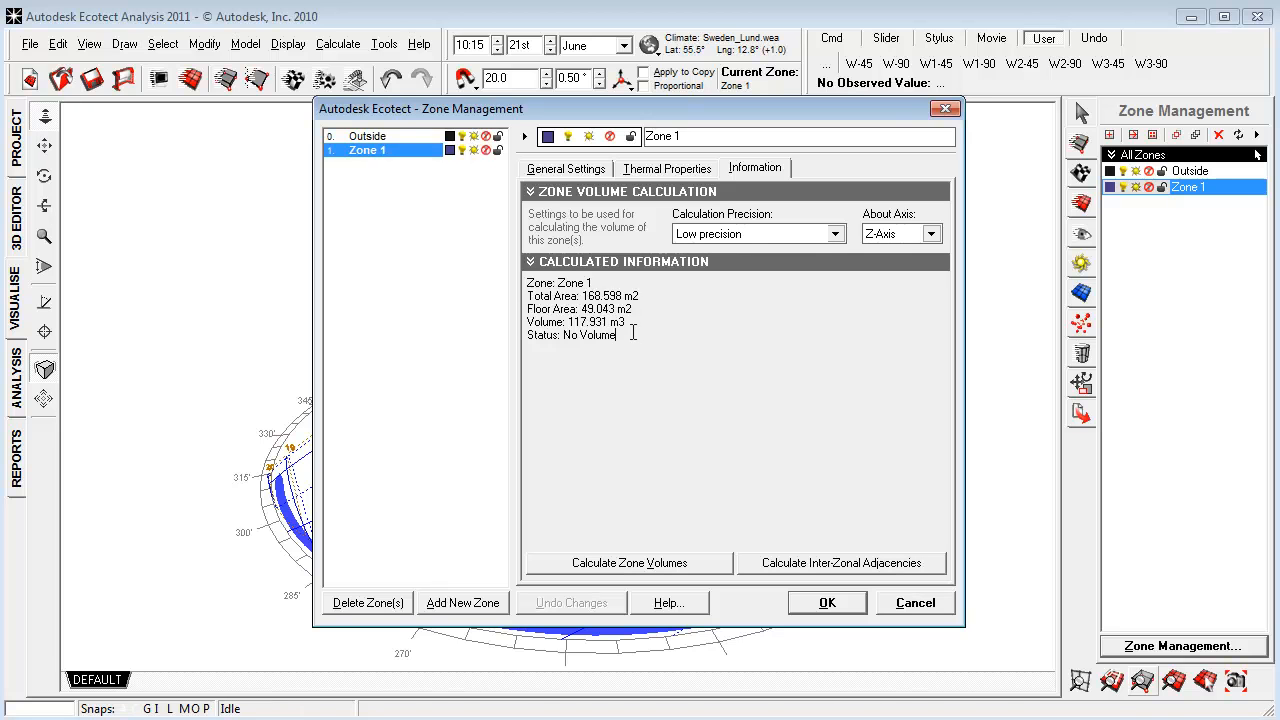
{"action": "left_click", "coordinate": [838, 565]}
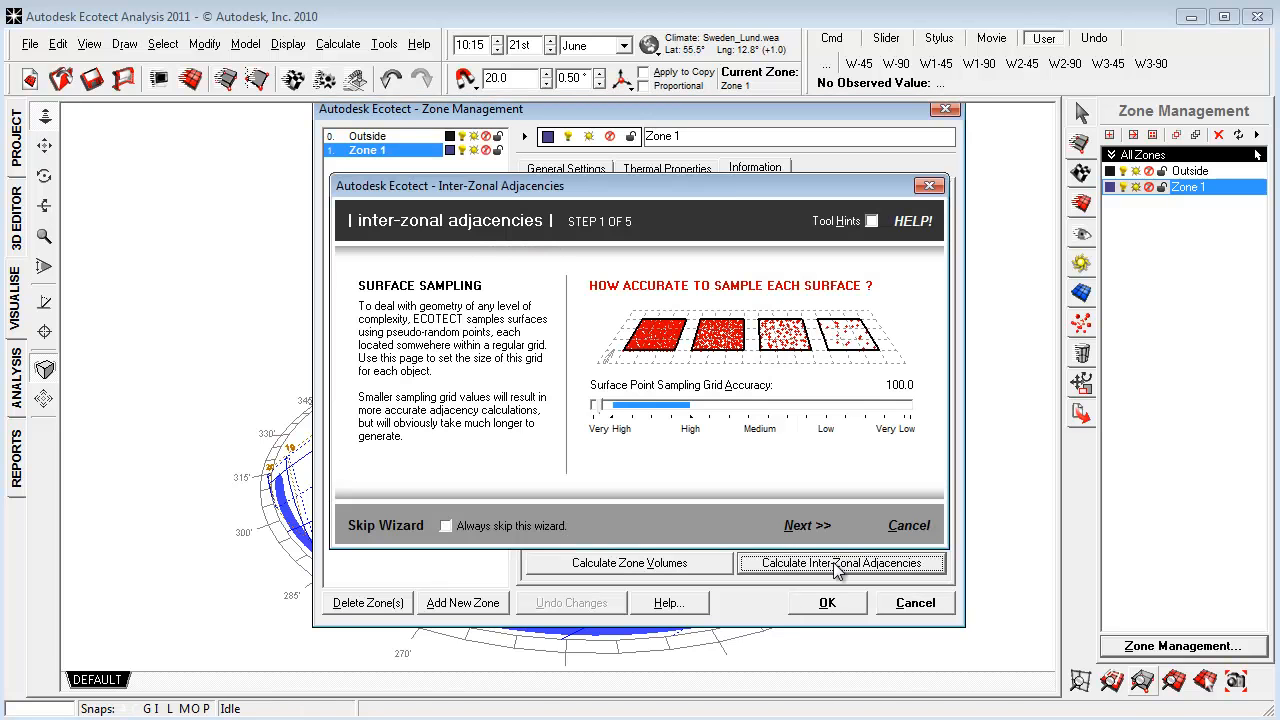